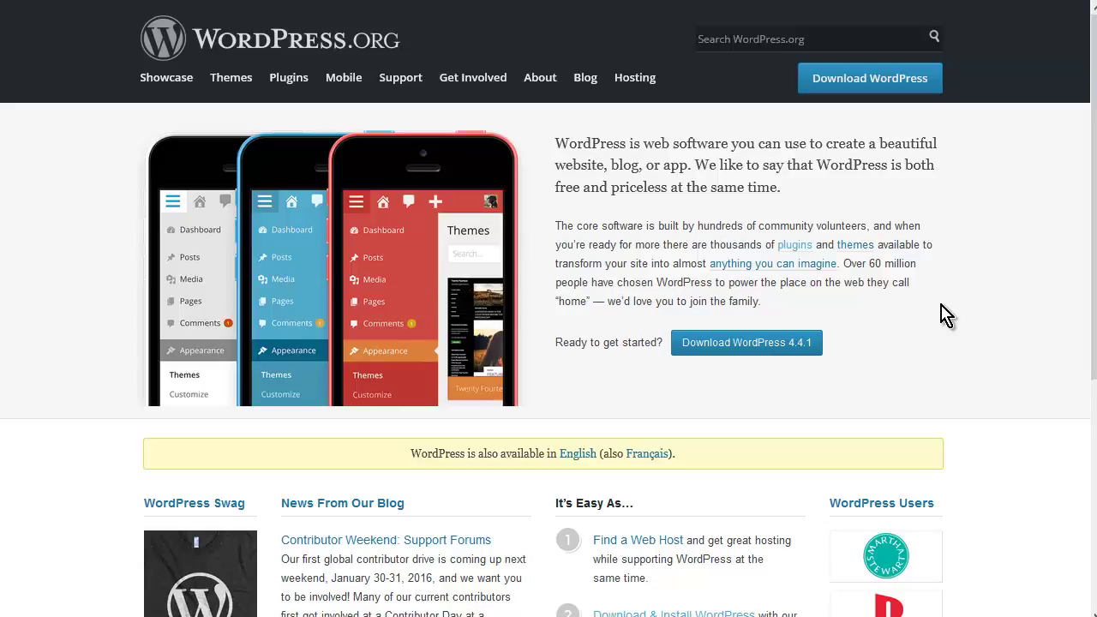
- Download the WordPress 4.4.1 zip package from the WordPress.org download page and save it
{"action": "left_click", "coordinate": [766, 342]}
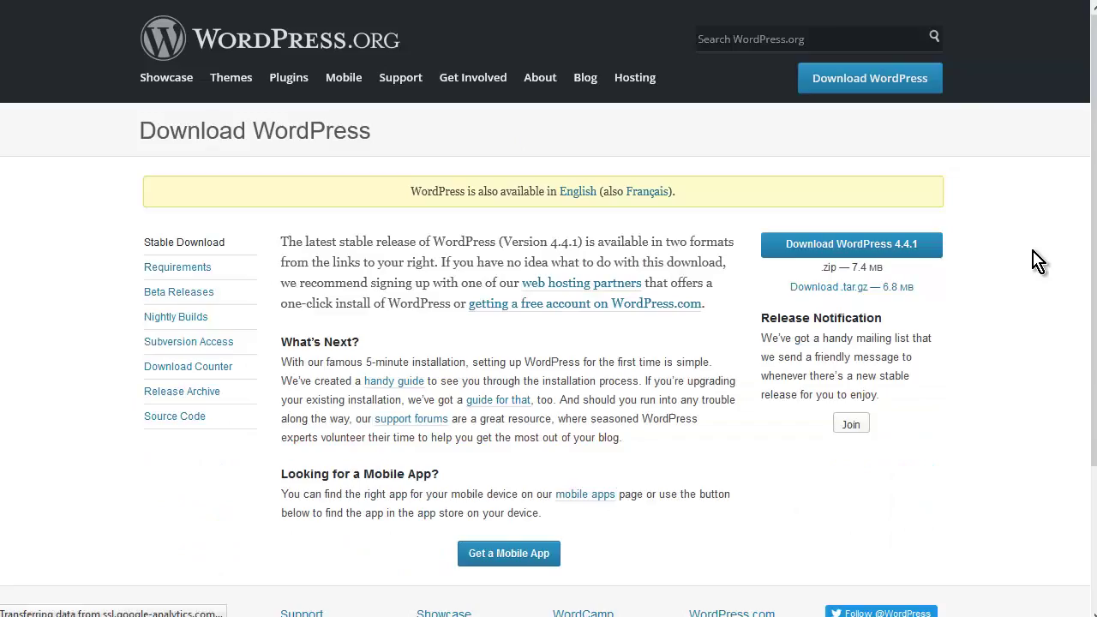
{"action": "left_click", "coordinate": [891, 258]}
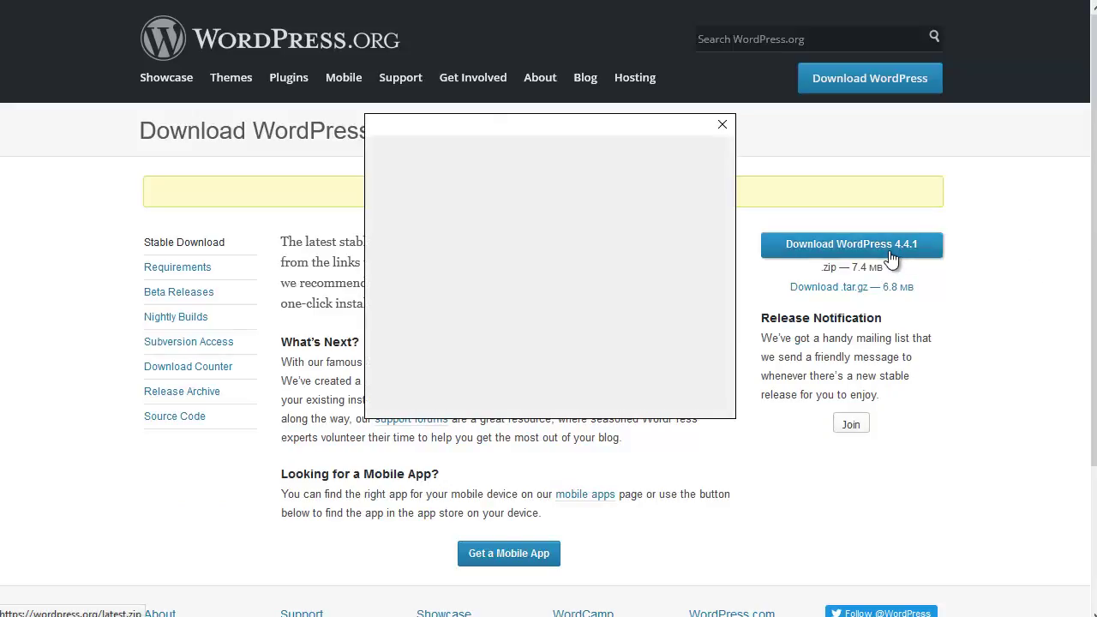
{"action": "left_click", "coordinate": [619, 372]}
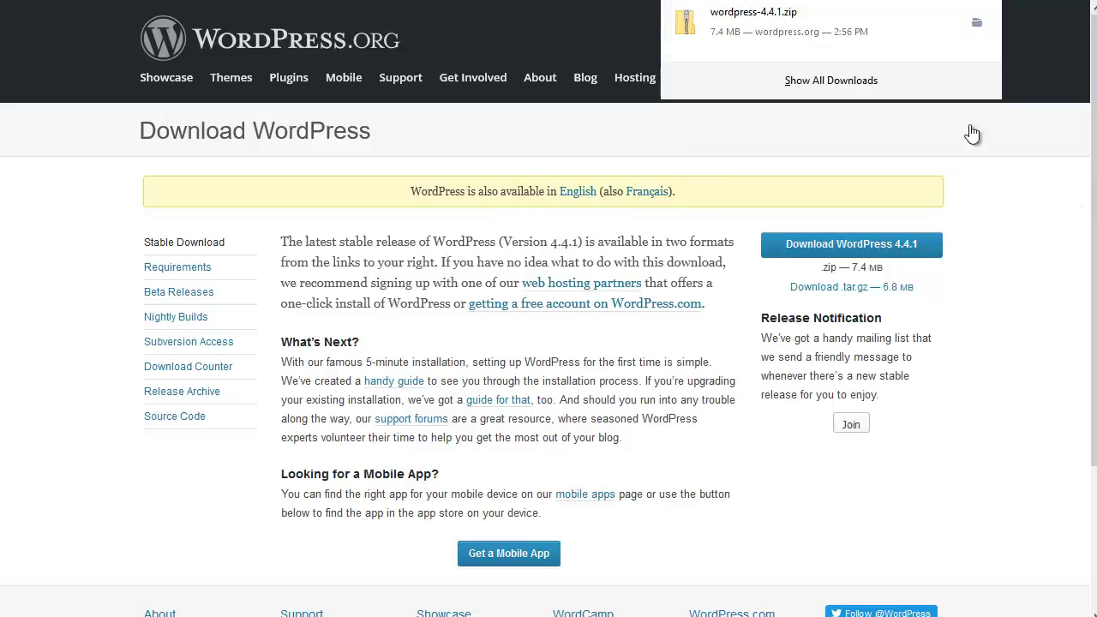
- Show the downloaded file in its folder and extract wordpress-4.4.1.zip into the Downloads folder
{"action": "left_click", "coordinate": [974, 26]}
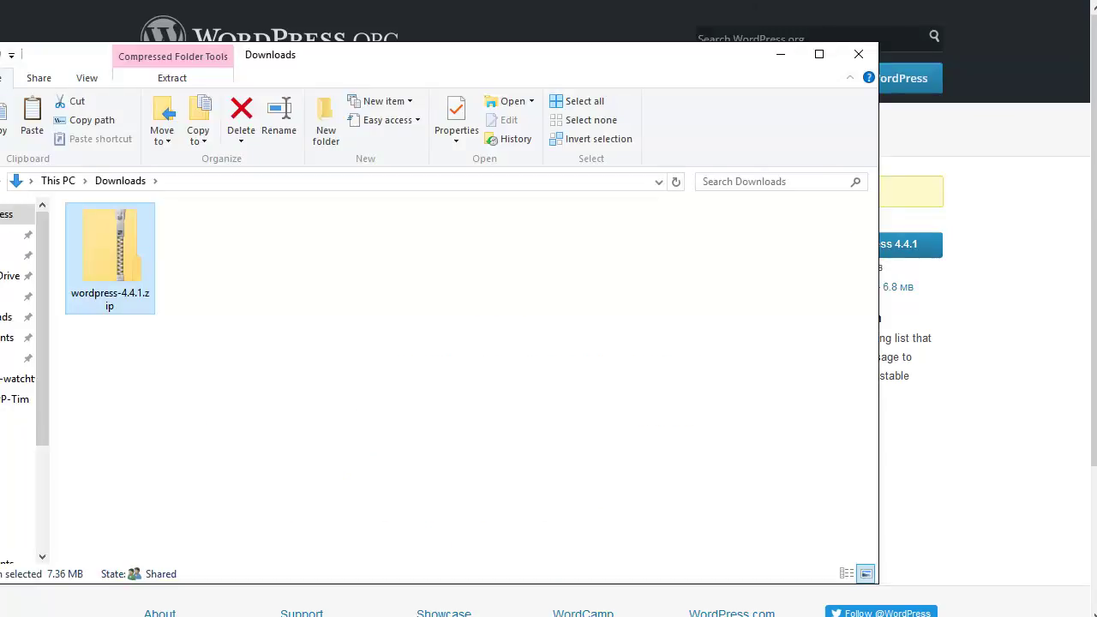
{"action": "double_click", "coordinate": [114, 248]}
{"action": "right_click", "coordinate": [114, 248]}
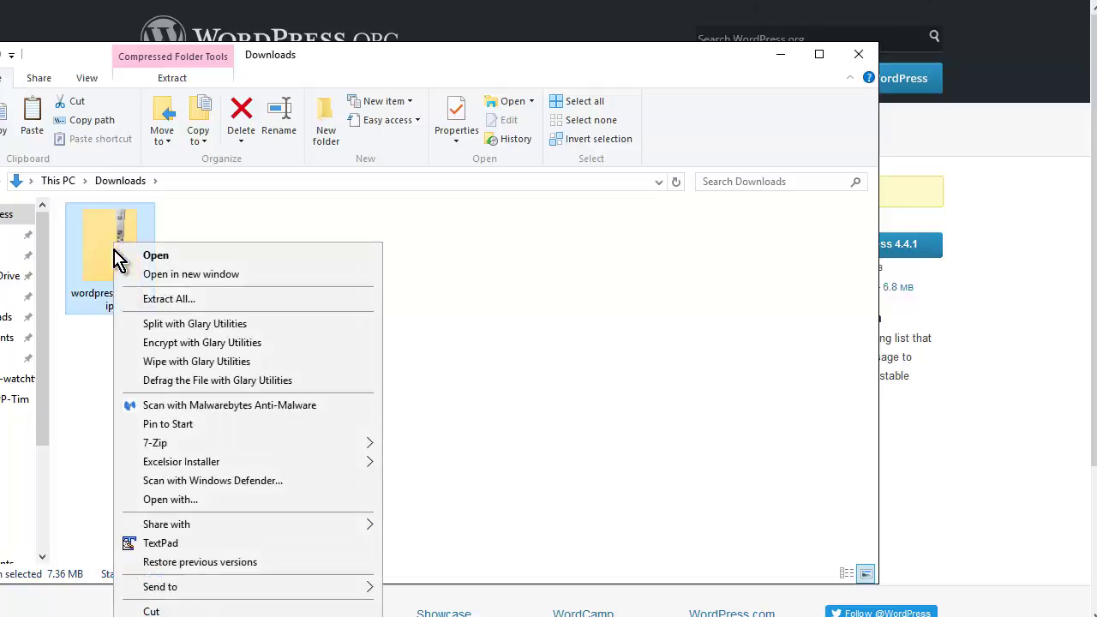
{"action": "left_click", "coordinate": [238, 305]}
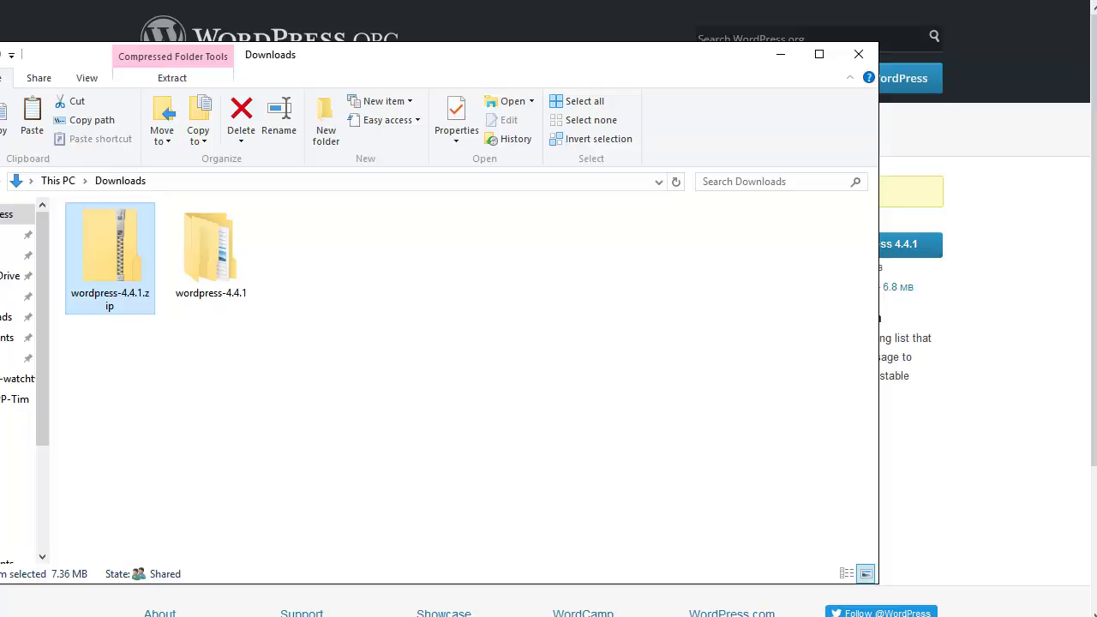
- Switch to FileZilla, open the local folder wordpress-4.4.1\wordpress, and connect to the web host's server
{"action": "key", "text": "alt+Tab"}
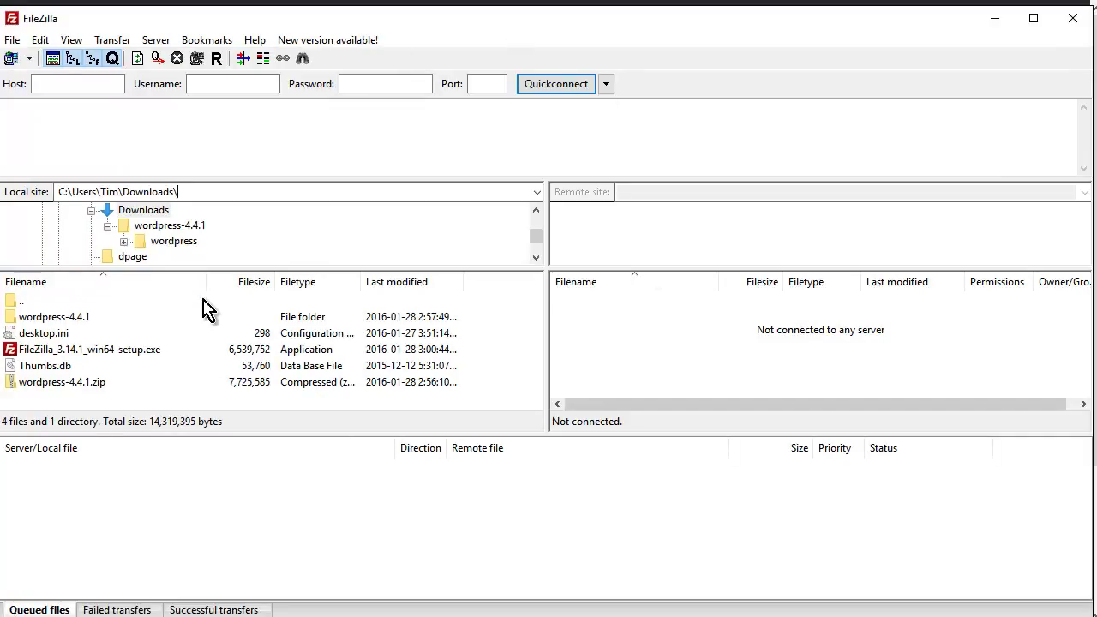
{"action": "left_click", "coordinate": [80, 319]}
{"action": "double_click", "coordinate": [105, 330]}
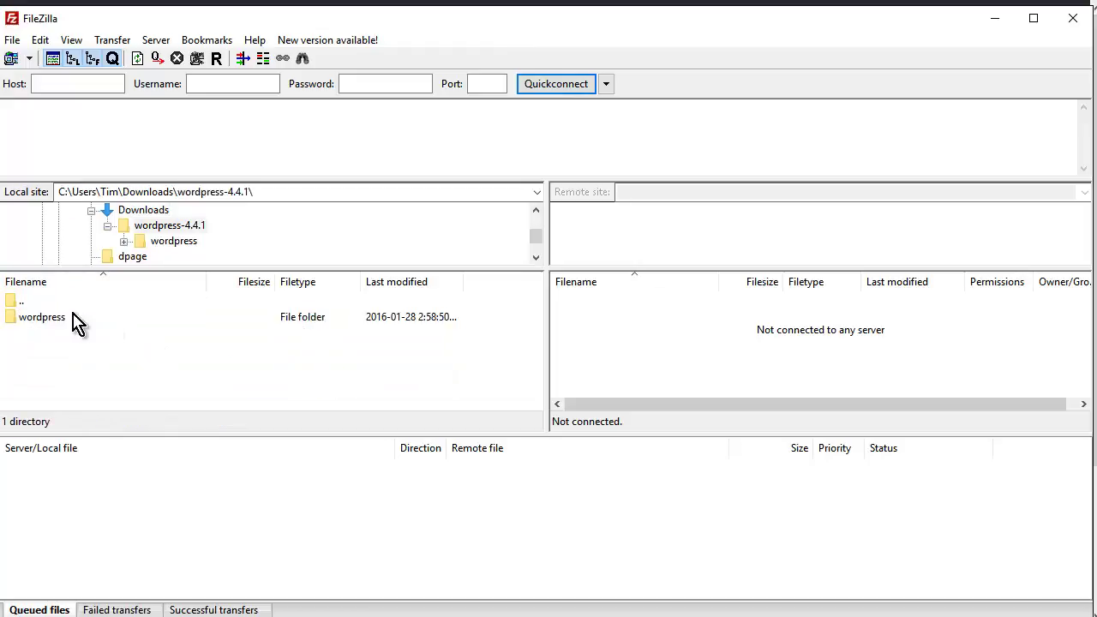
{"action": "left_click", "coordinate": [63, 322]}
{"action": "double_click", "coordinate": [79, 320]}
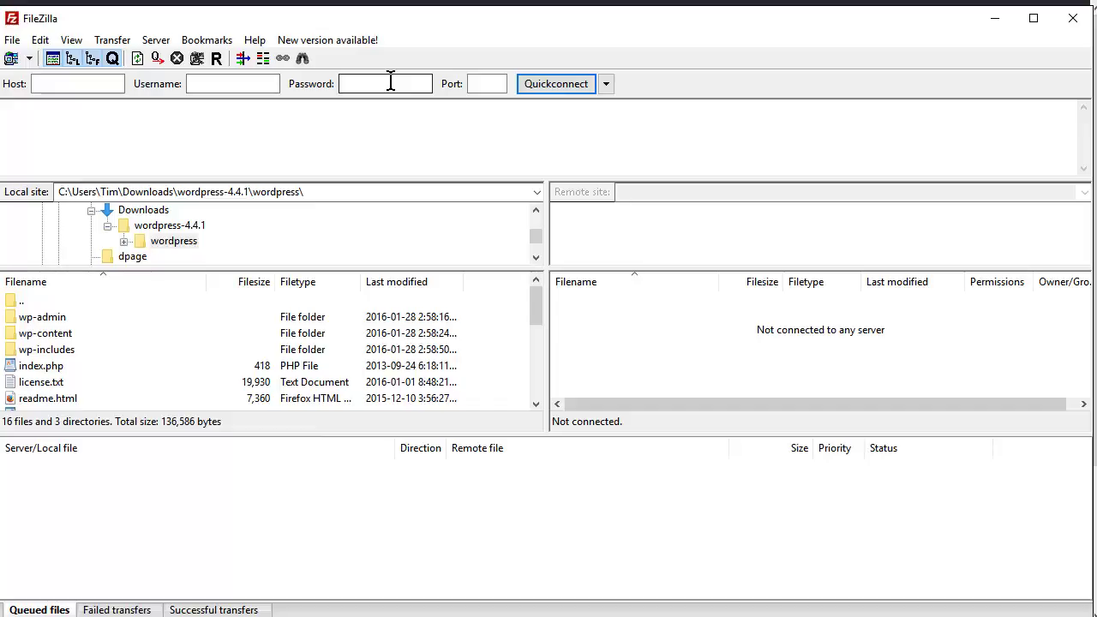
{"action": "left_click", "coordinate": [12, 40]}
{"action": "mouse_move", "coordinate": [41, 40]}
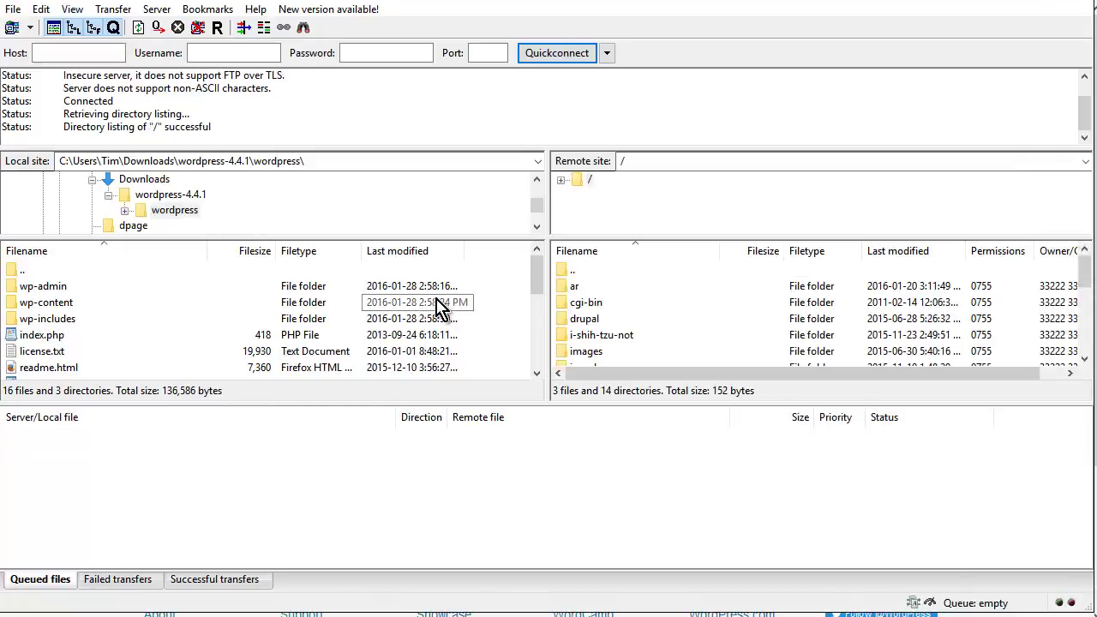
- Create a directory named pregnancy-weight-loss in the root of the remote site
{"action": "left_click", "coordinate": [587, 271]}
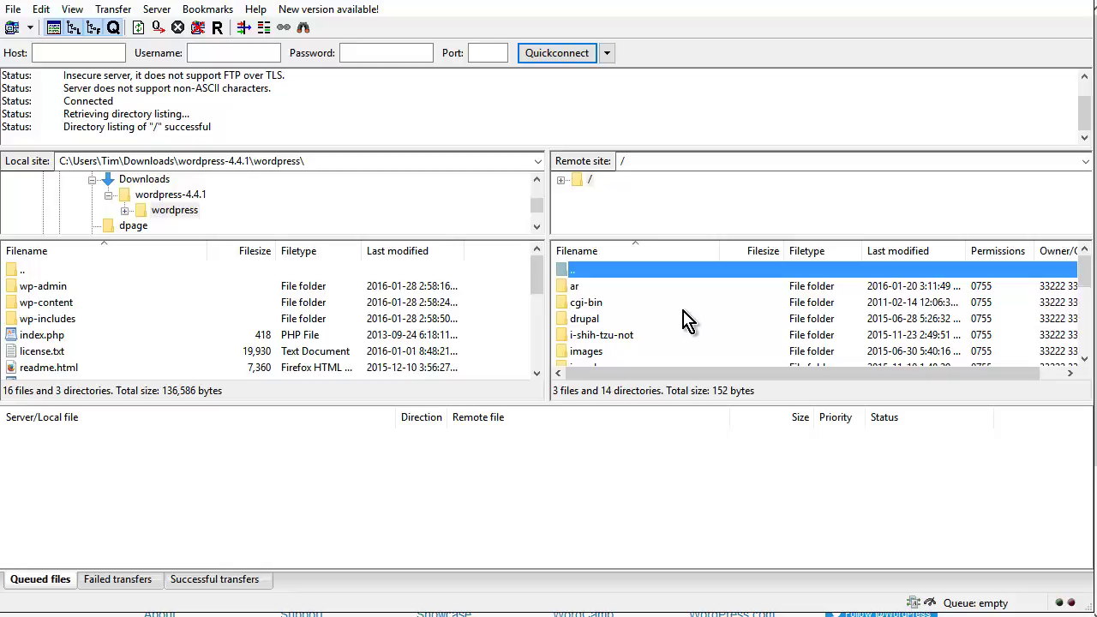
{"action": "right_click", "coordinate": [616, 273]}
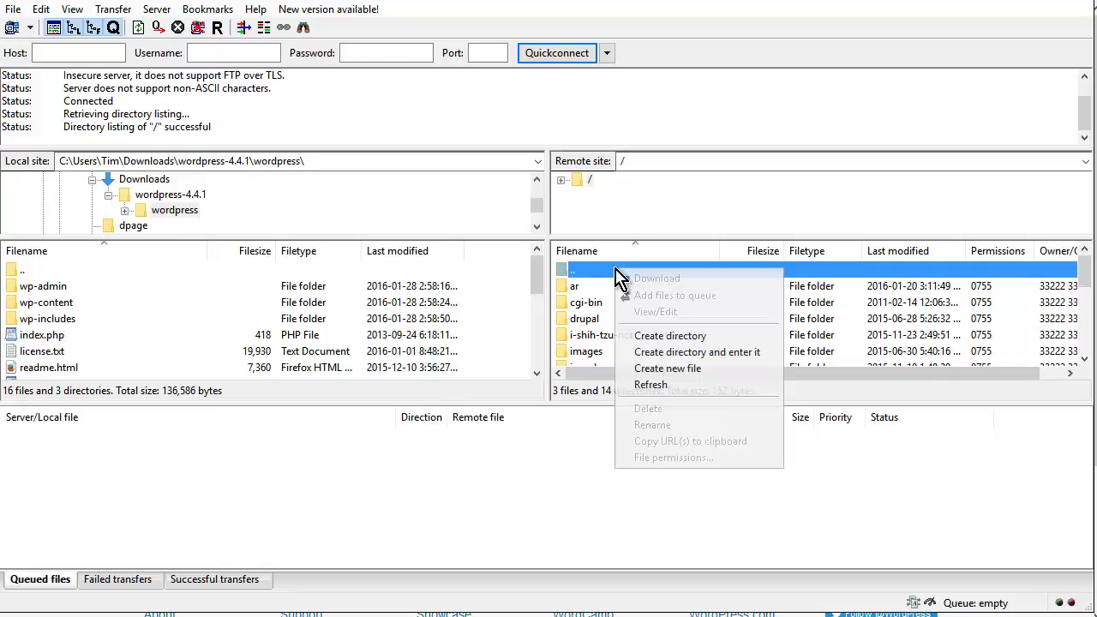
{"action": "left_click", "coordinate": [715, 335]}
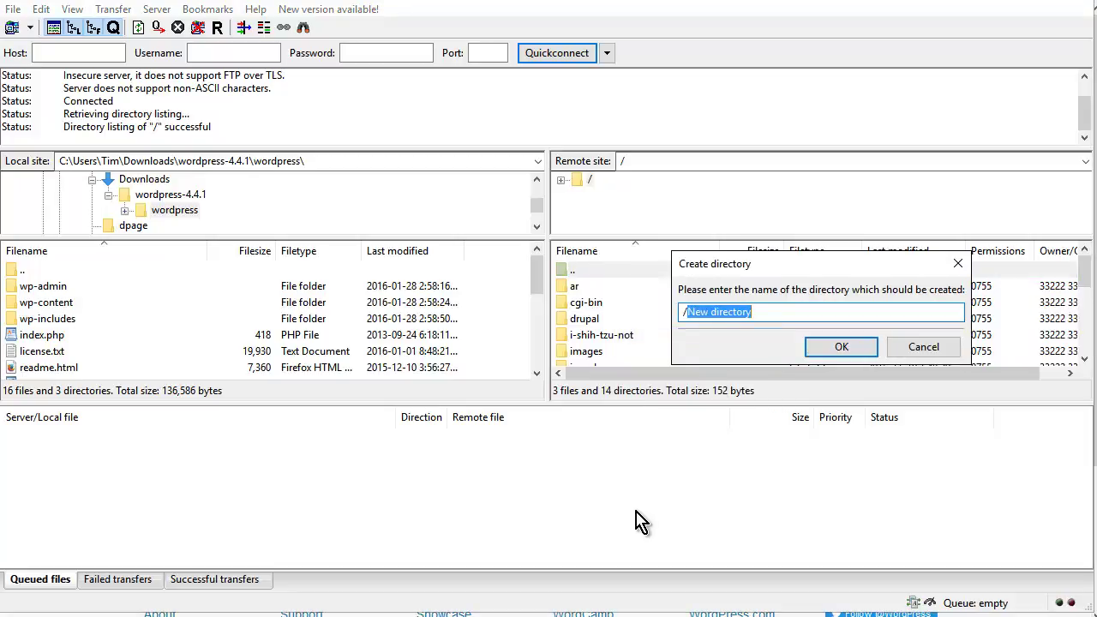
{"action": "type", "text": "p"}
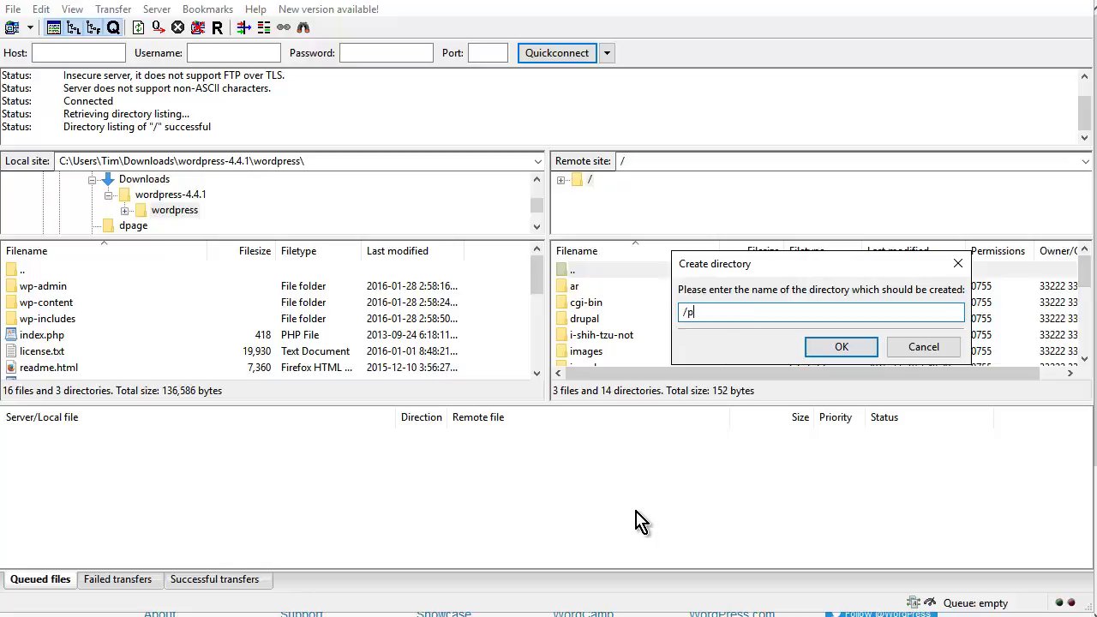
{"action": "type", "text": "regnancy-weight-"}
{"action": "key", "text": "Return"}
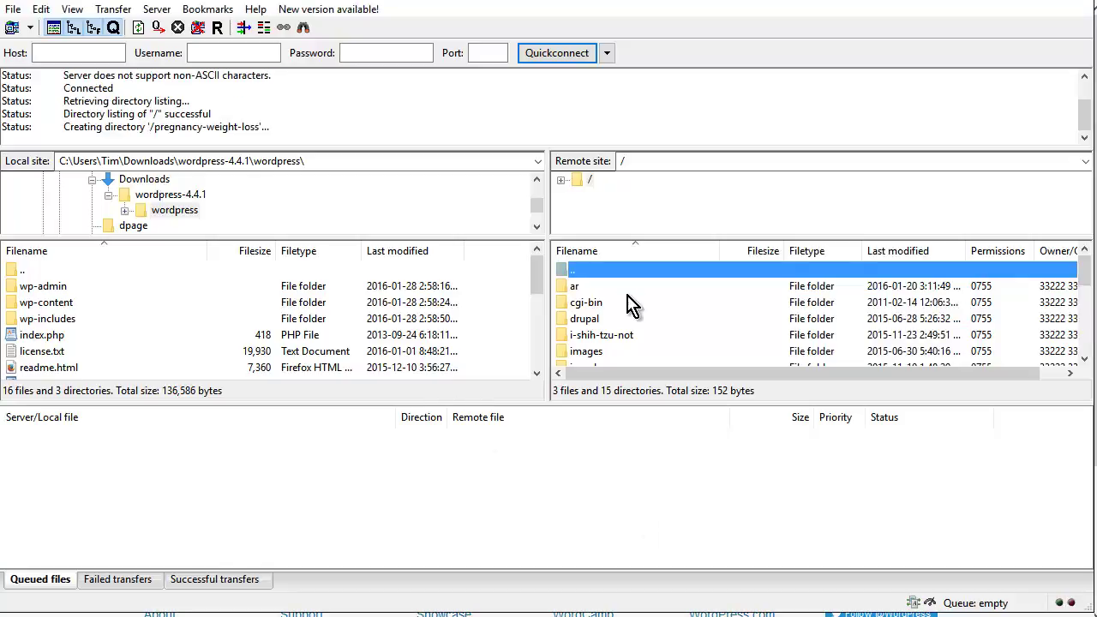
- Open the remote pregnancy-weight-loss folder and upload all files and folders from the local wordpress folder into it
{"action": "scroll", "coordinate": [626, 310], "scroll_direction": "down", "scroll_amount": 2}
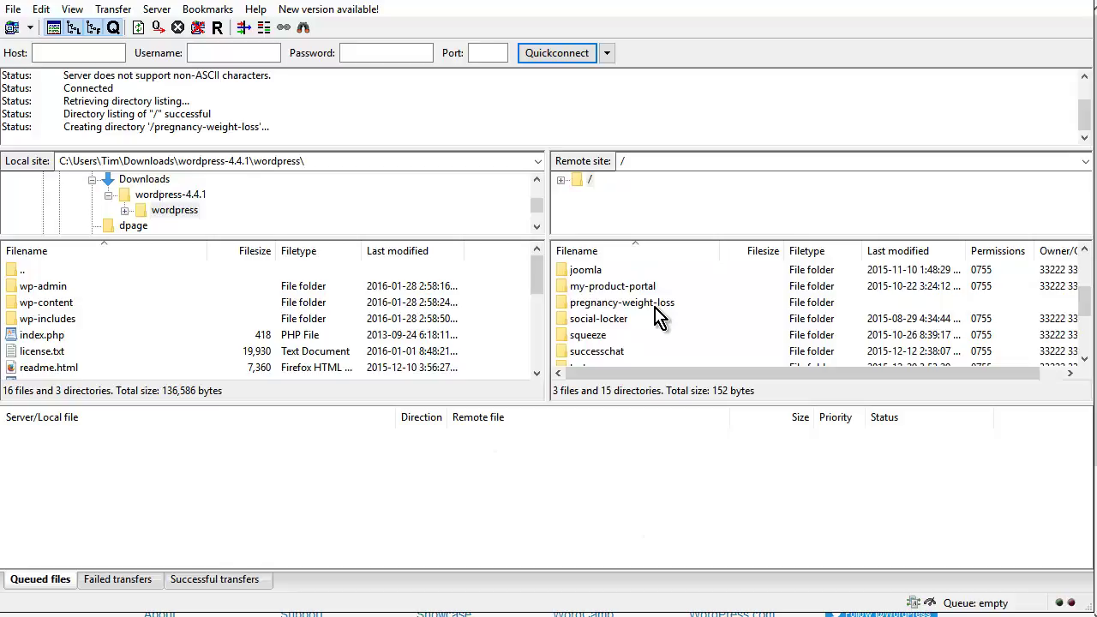
{"action": "double_click", "coordinate": [604, 310]}
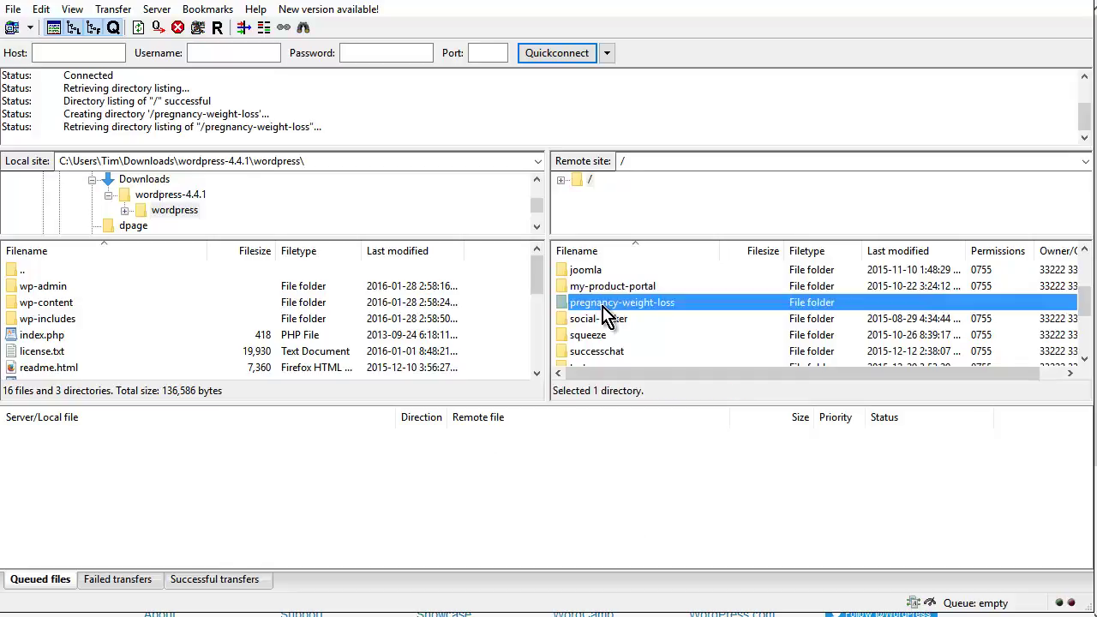
{"action": "left_click", "coordinate": [46, 291]}
{"action": "key", "text": "ctrl+a"}
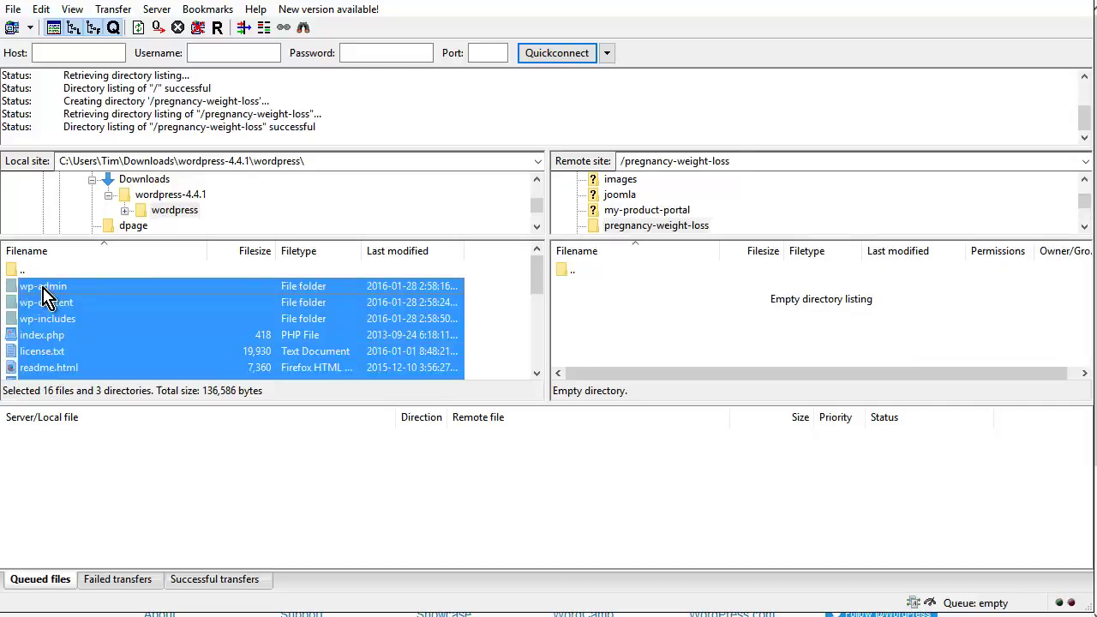
{"action": "right_click", "coordinate": [101, 322]}
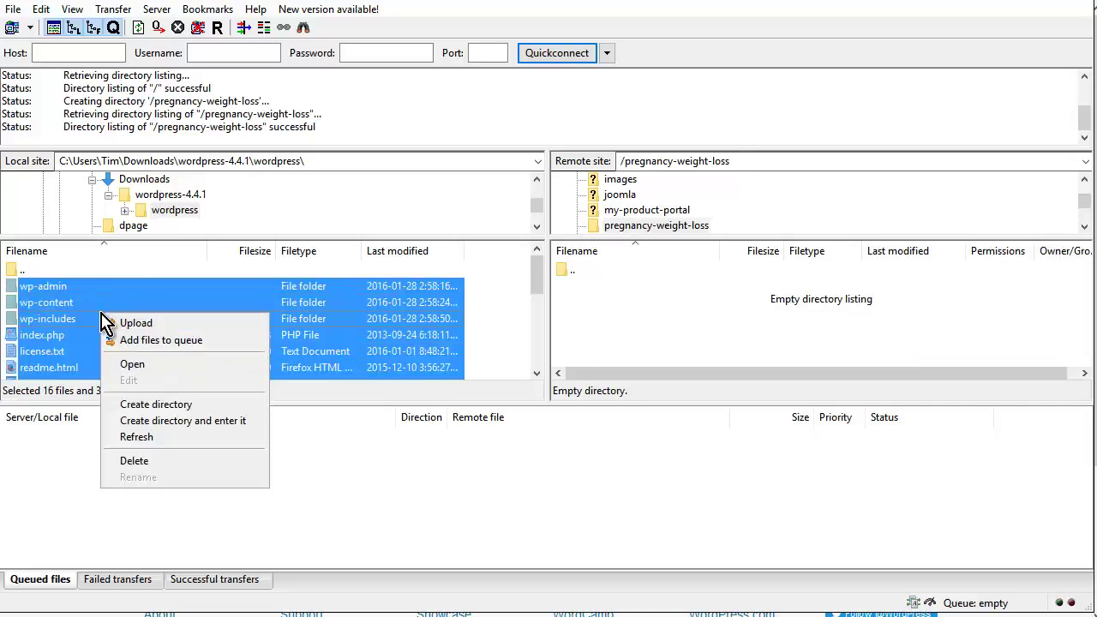
{"action": "left_click", "coordinate": [127, 324]}
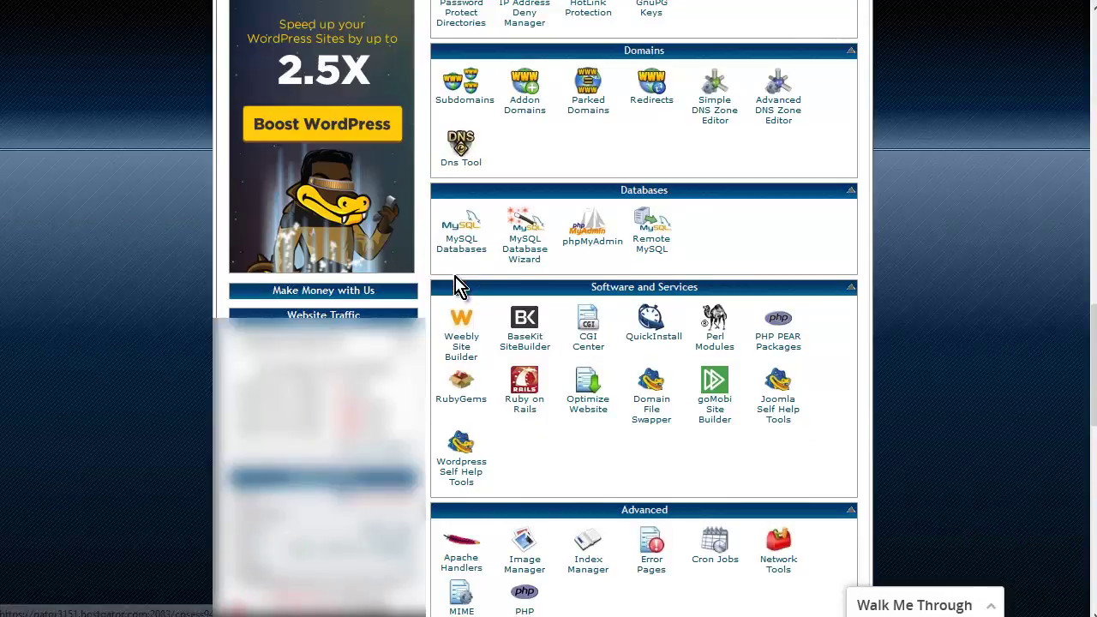
- Switch to the HostGator control panel and create a database with the name suffix wl using the MySQL Database Wizard
{"action": "left_click", "coordinate": [524, 250]}
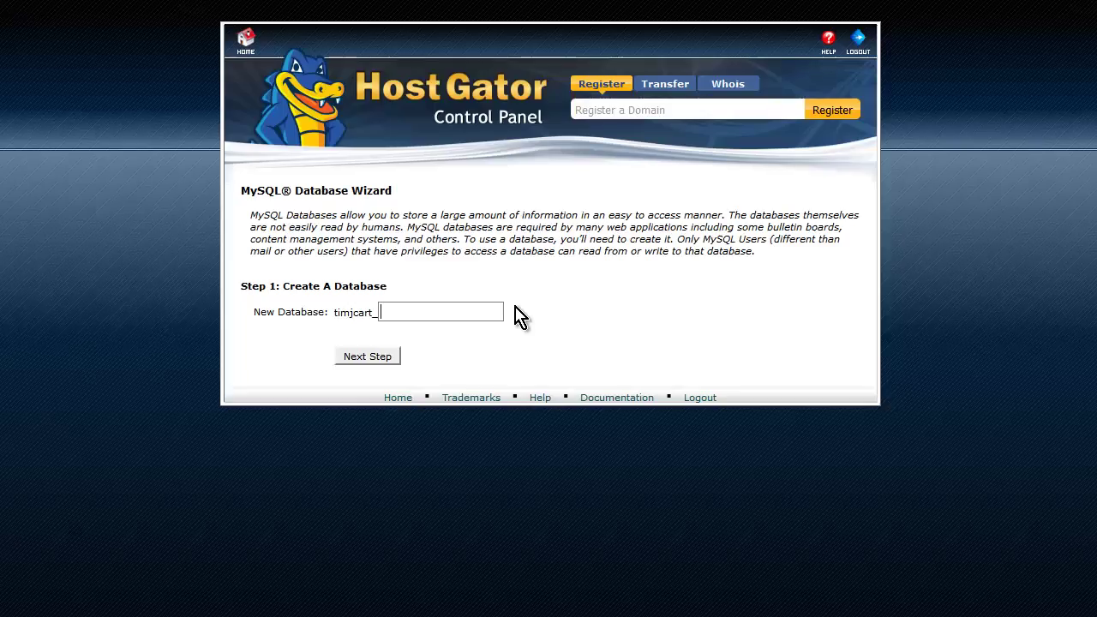
{"action": "left_click", "coordinate": [405, 312]}
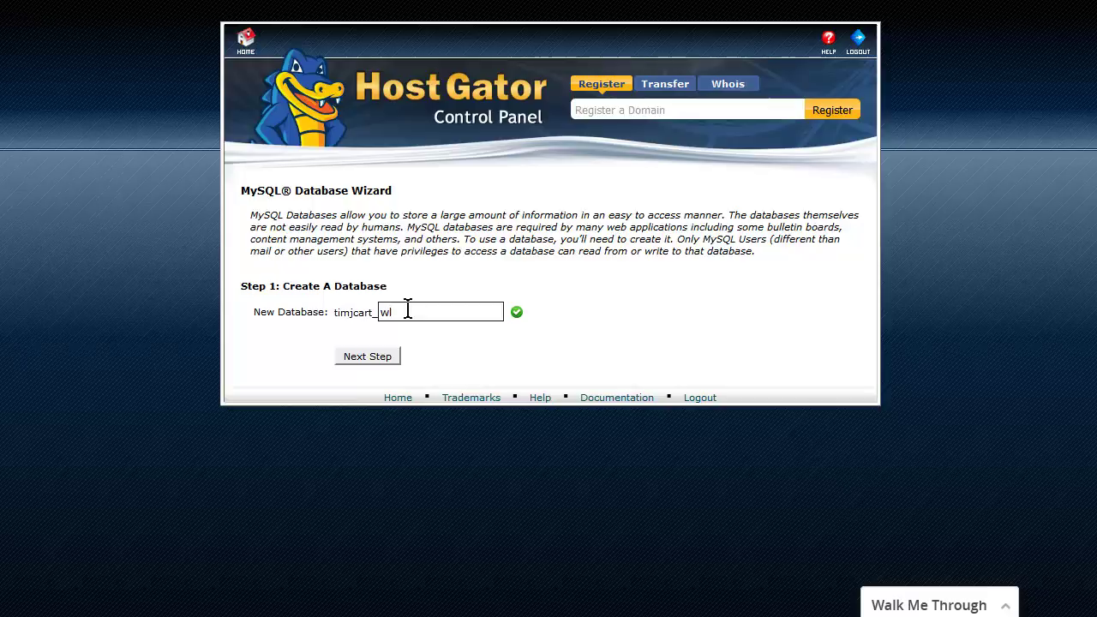
{"action": "left_click", "coordinate": [376, 361]}
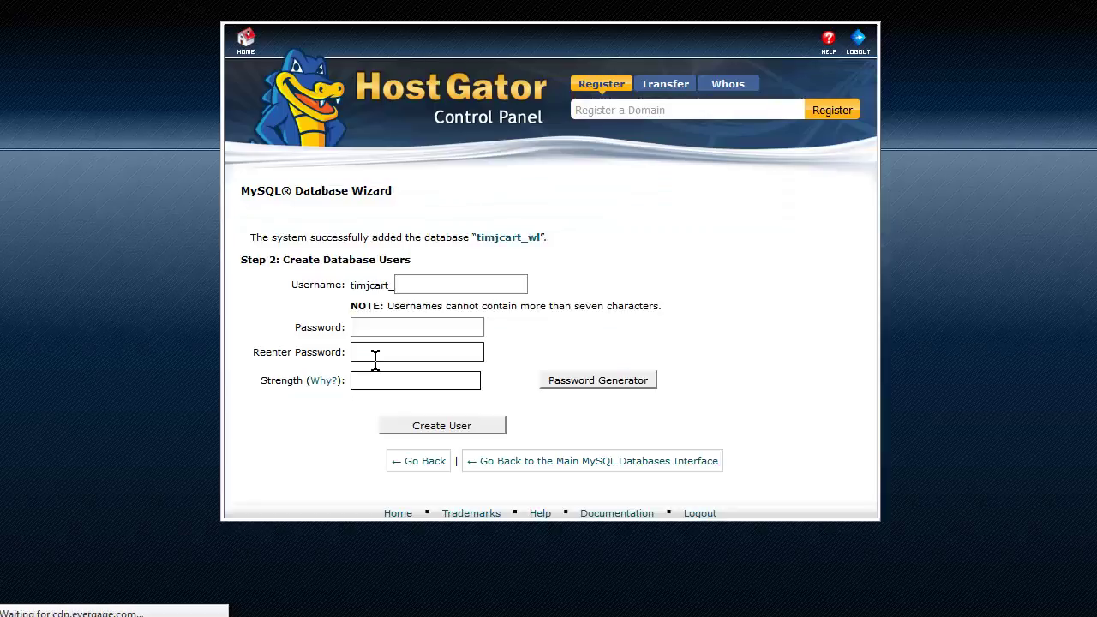
- Enter wl as the database username, generate a password, copy it, and fill it into the password fields
{"action": "left_click", "coordinate": [431, 284]}
{"action": "type", "text": "wl"}
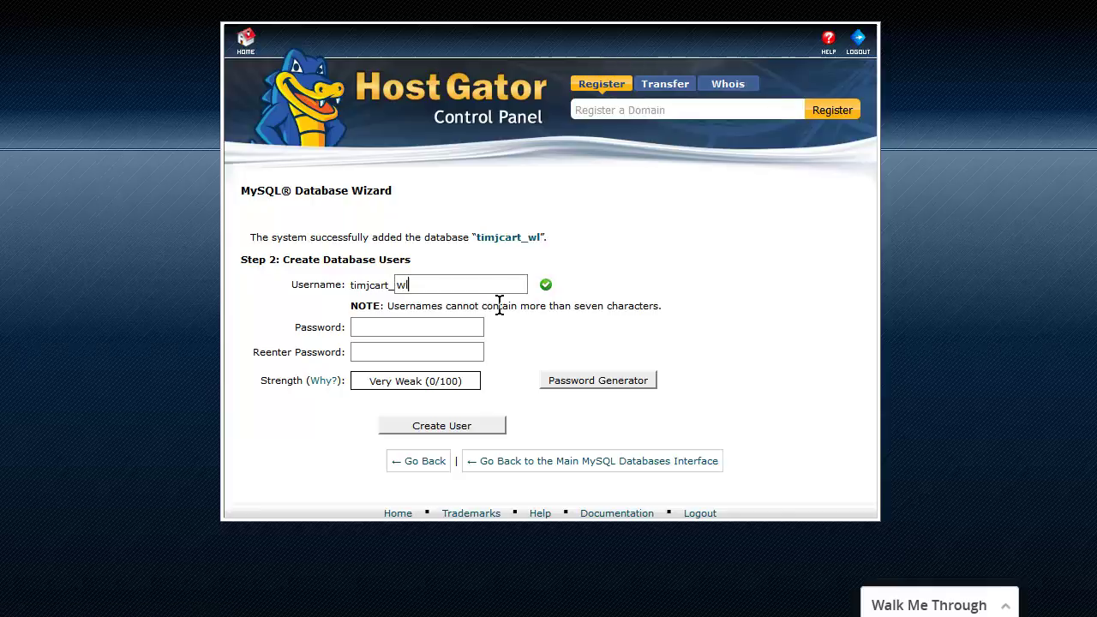
{"action": "left_click", "coordinate": [583, 382]}
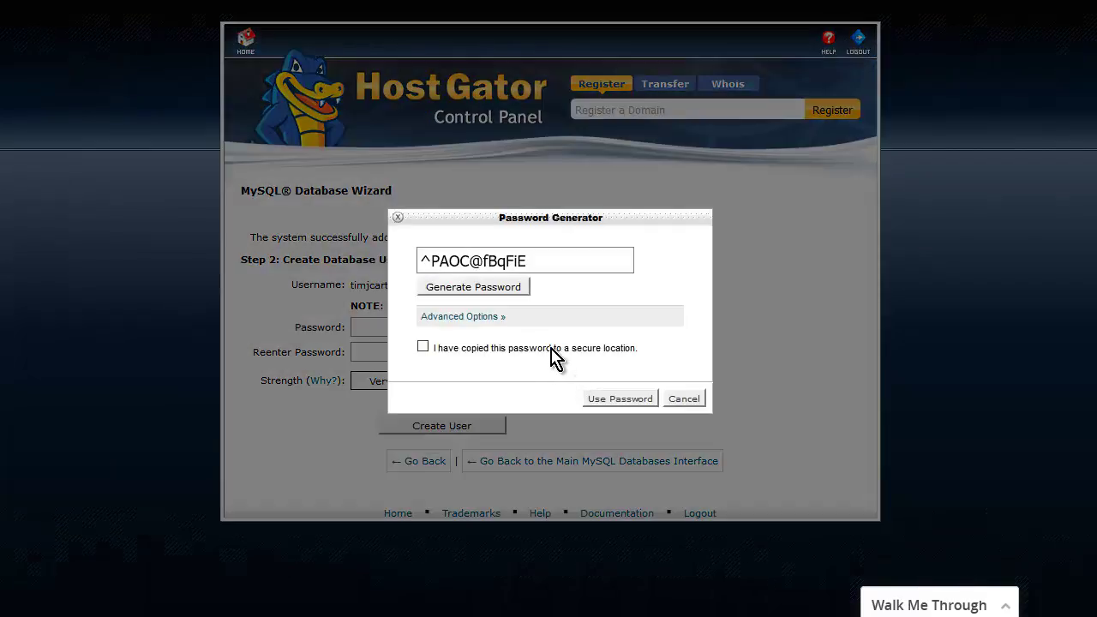
{"action": "left_click_drag", "start_coordinate": [537, 265], "coordinate": [217, 266]}
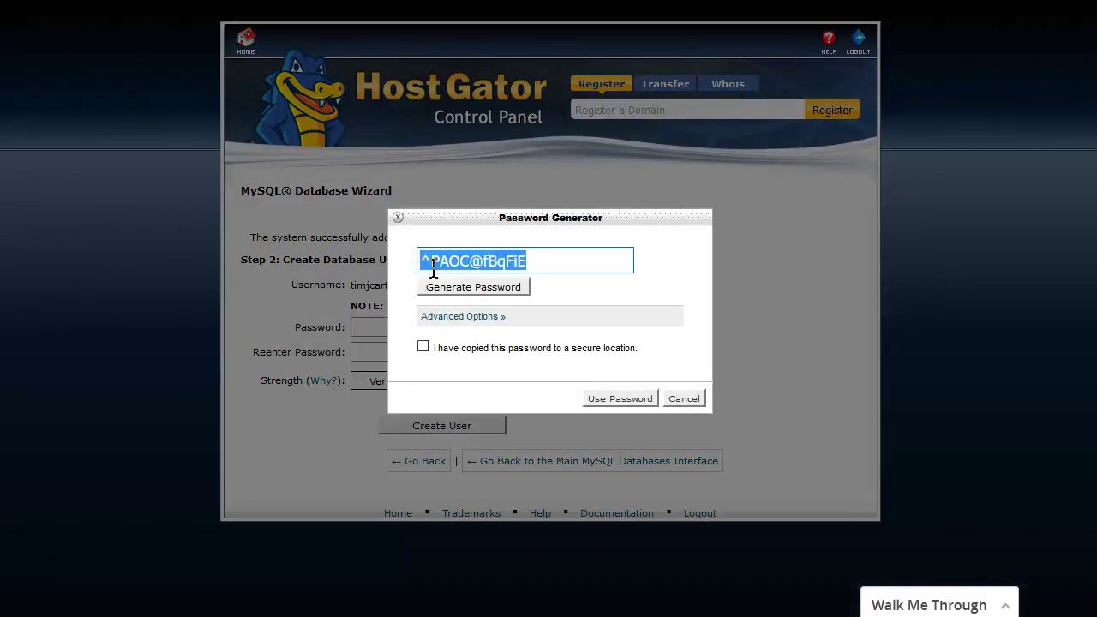
{"action": "right_click", "coordinate": [467, 265]}
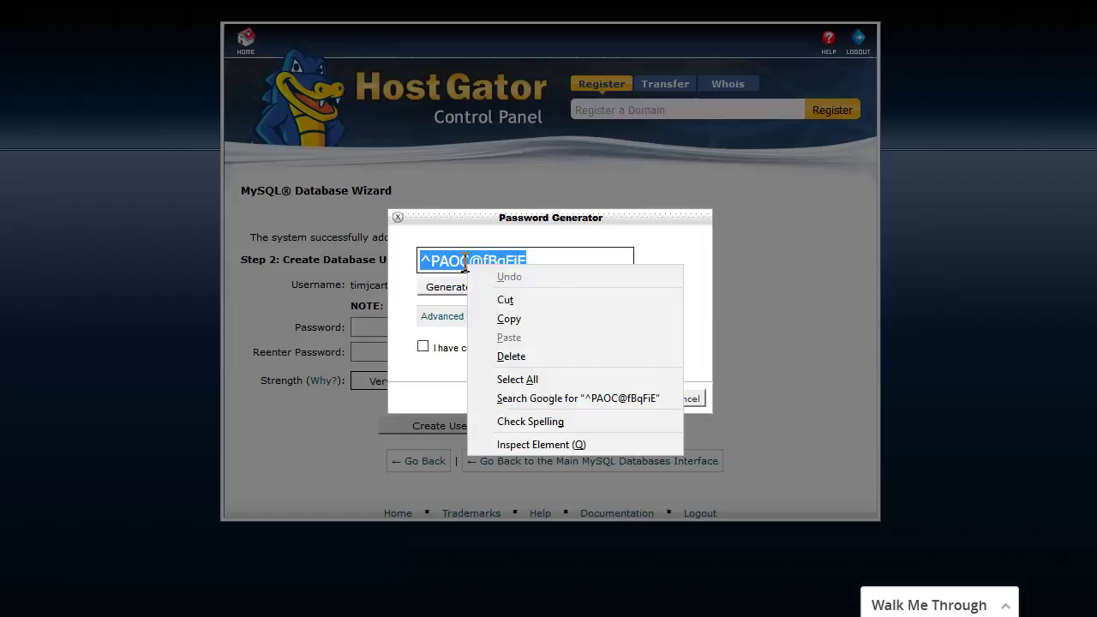
{"action": "left_click", "coordinate": [530, 319]}
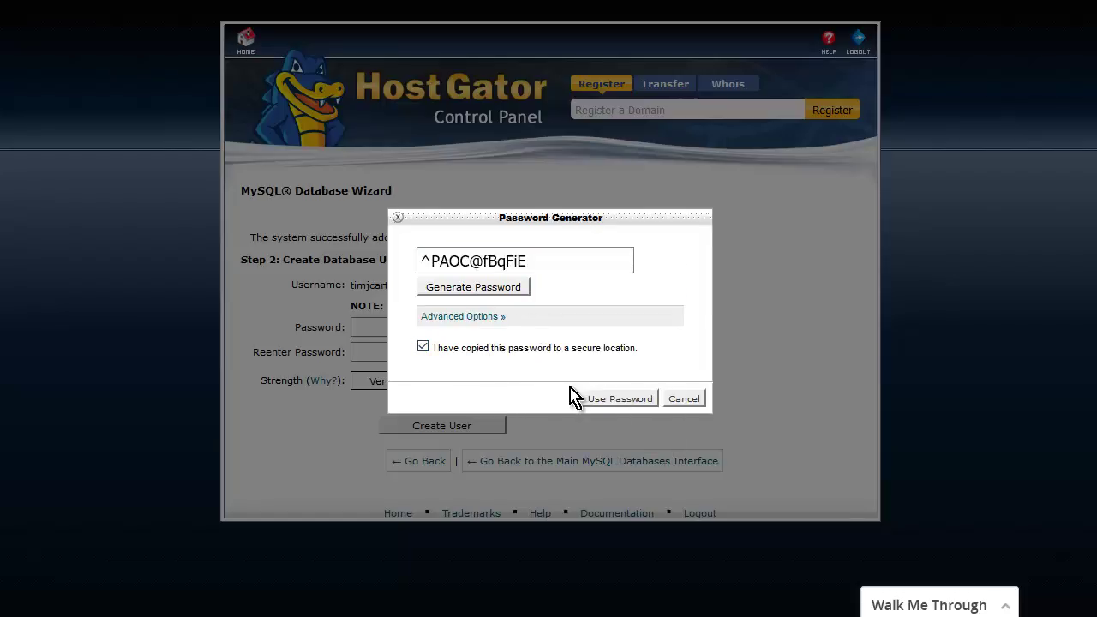
{"action": "left_click", "coordinate": [616, 400]}
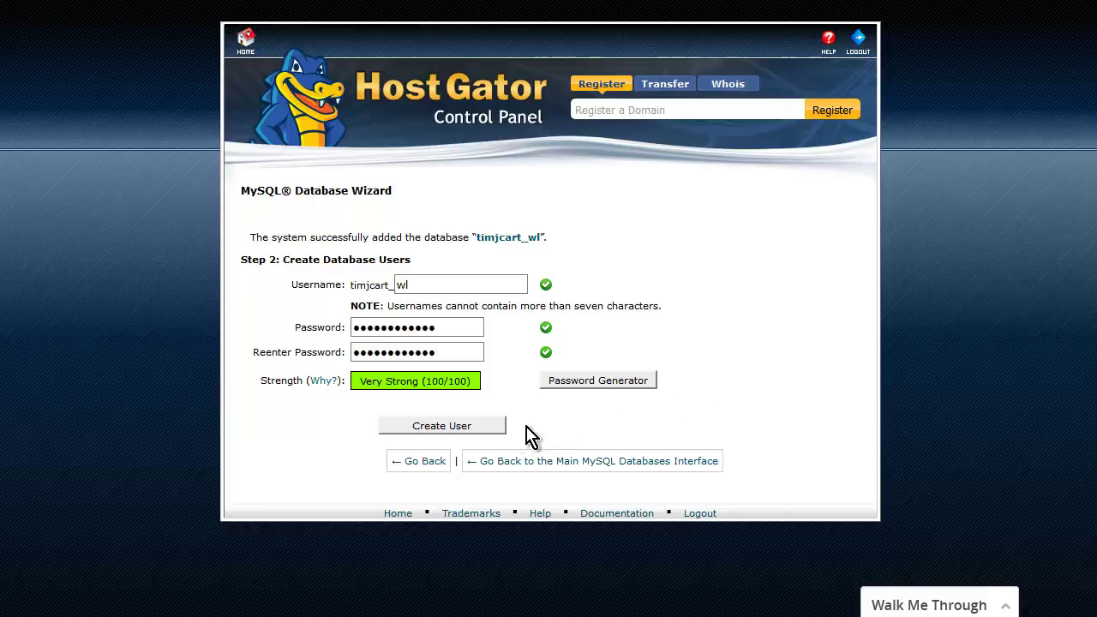
- Create the database user with the entered credentials and dismiss the browser's offer to remember the login
{"action": "key", "text": "alt+Tab"}
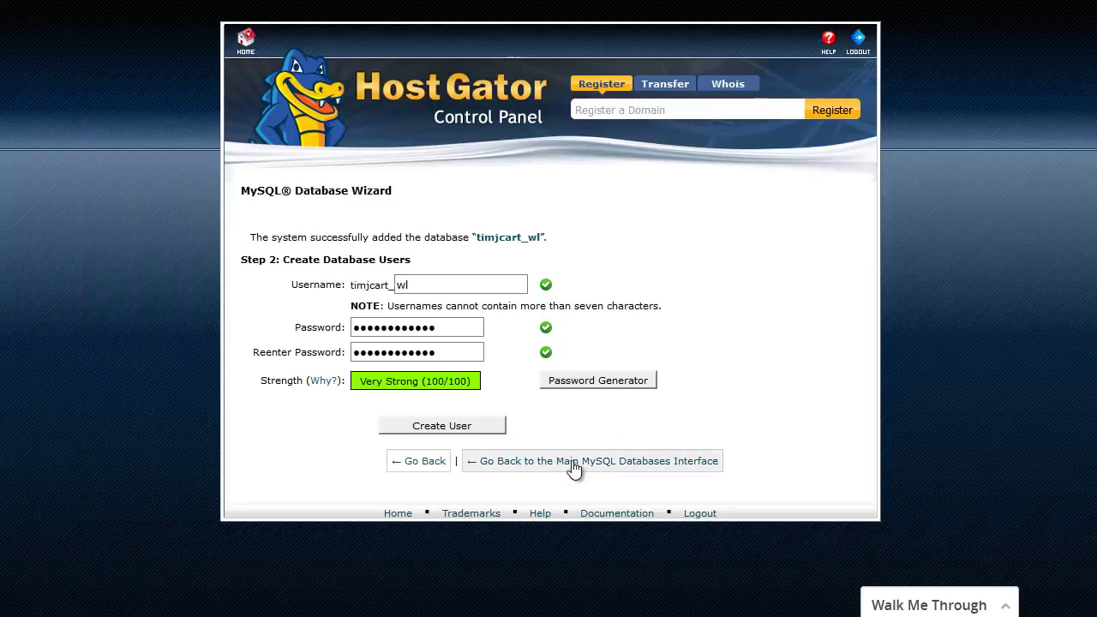
{"action": "left_click", "coordinate": [485, 430]}
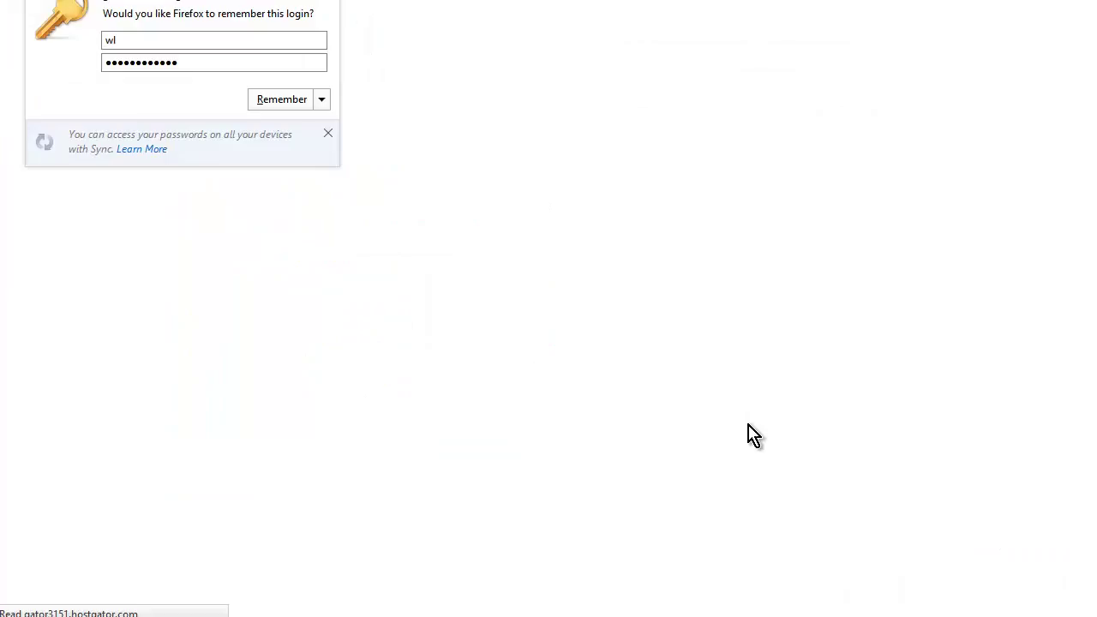
{"action": "left_click", "coordinate": [453, 118]}
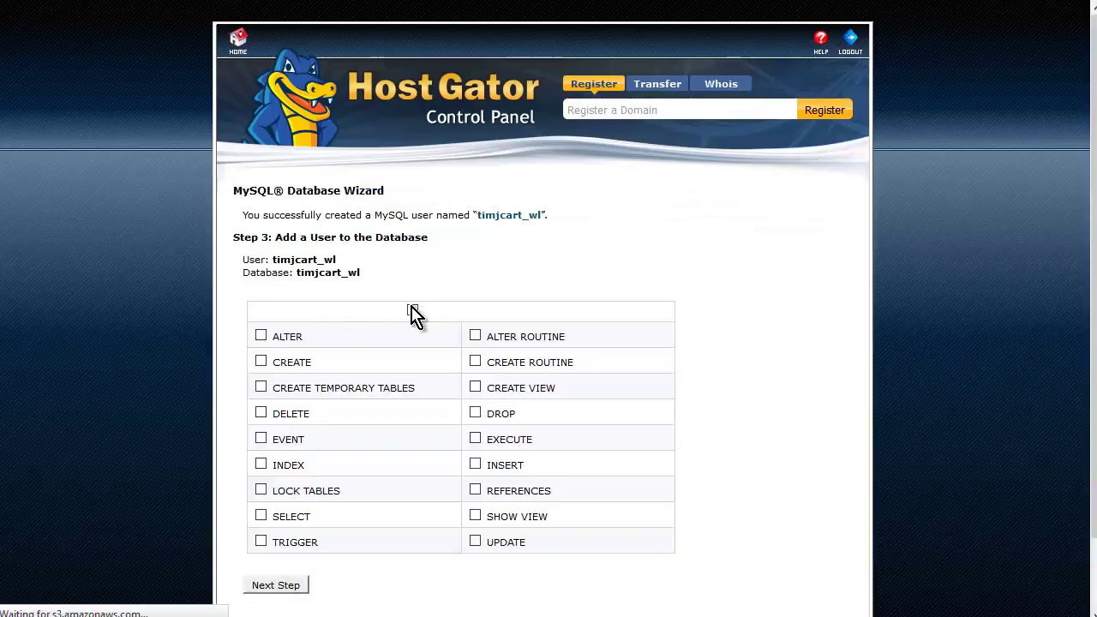
- Grant the new user all privileges on the wl database
{"action": "left_click", "coordinate": [412, 311]}
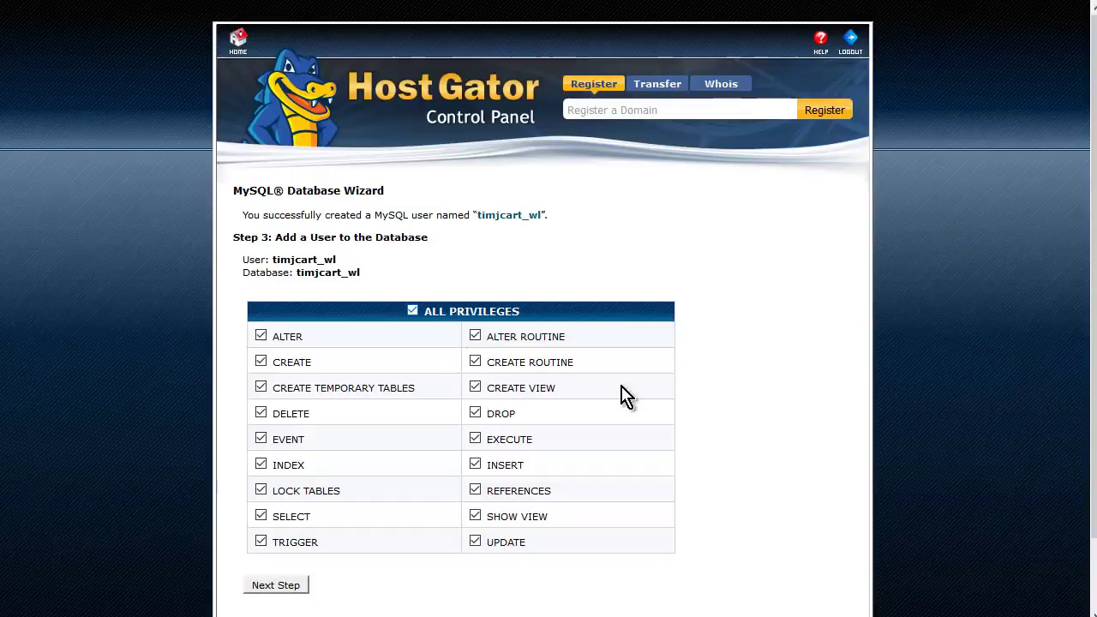
{"action": "left_click", "coordinate": [292, 596]}
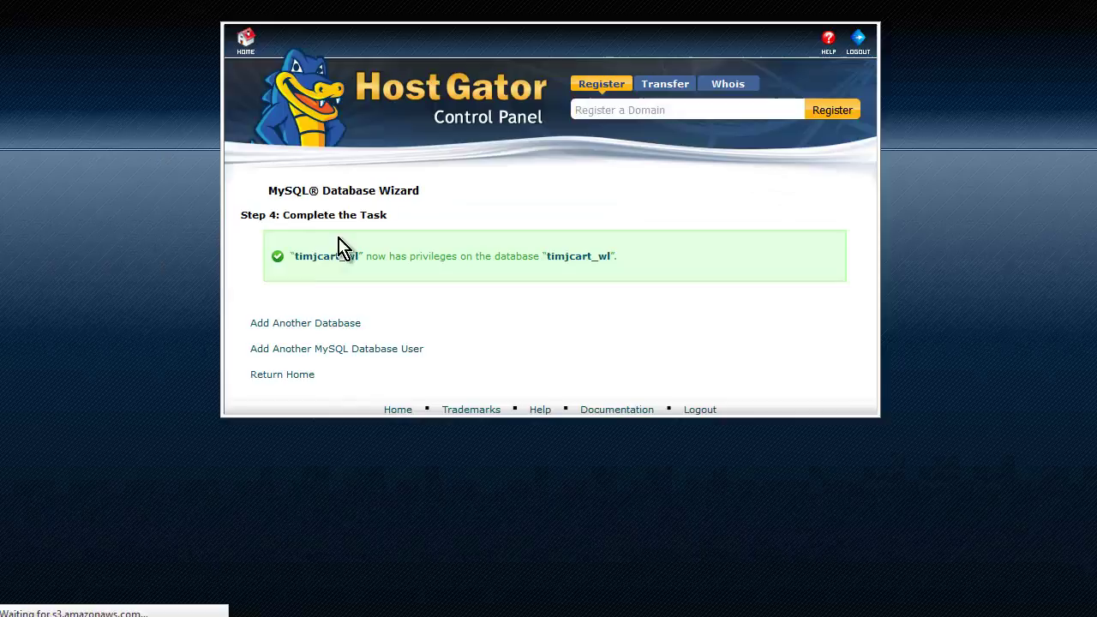
- Copy the confirmation line naming the database user and database into the Notepad note above the password, and return to the control panel
{"action": "left_click_drag", "start_coordinate": [291, 254], "coordinate": [580, 258]}
{"action": "right_click", "coordinate": [579, 257]}
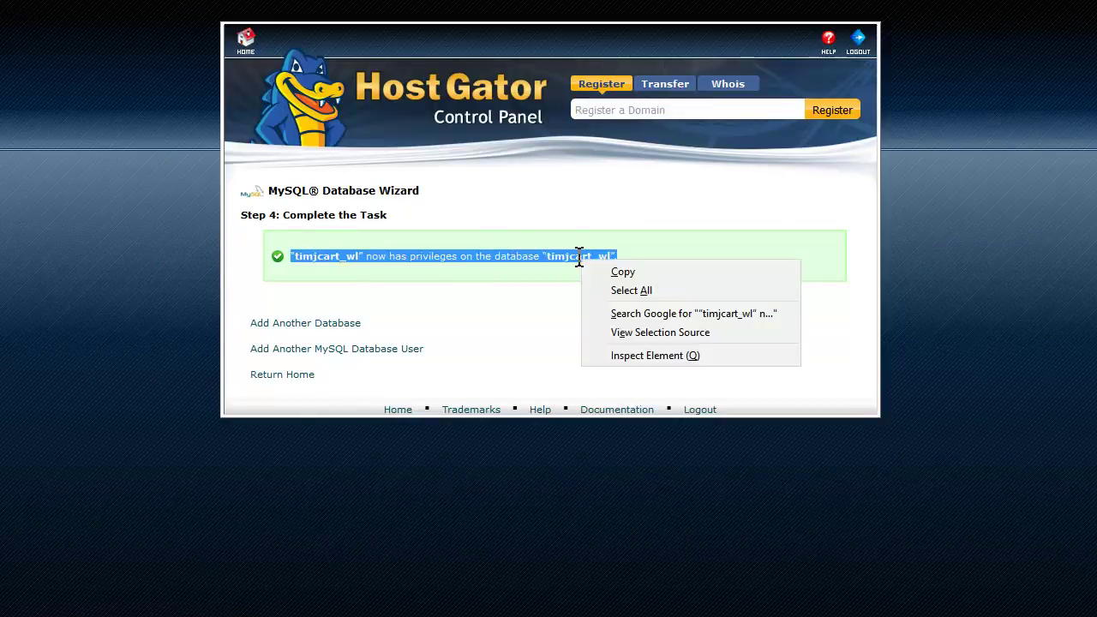
{"action": "left_click", "coordinate": [647, 276]}
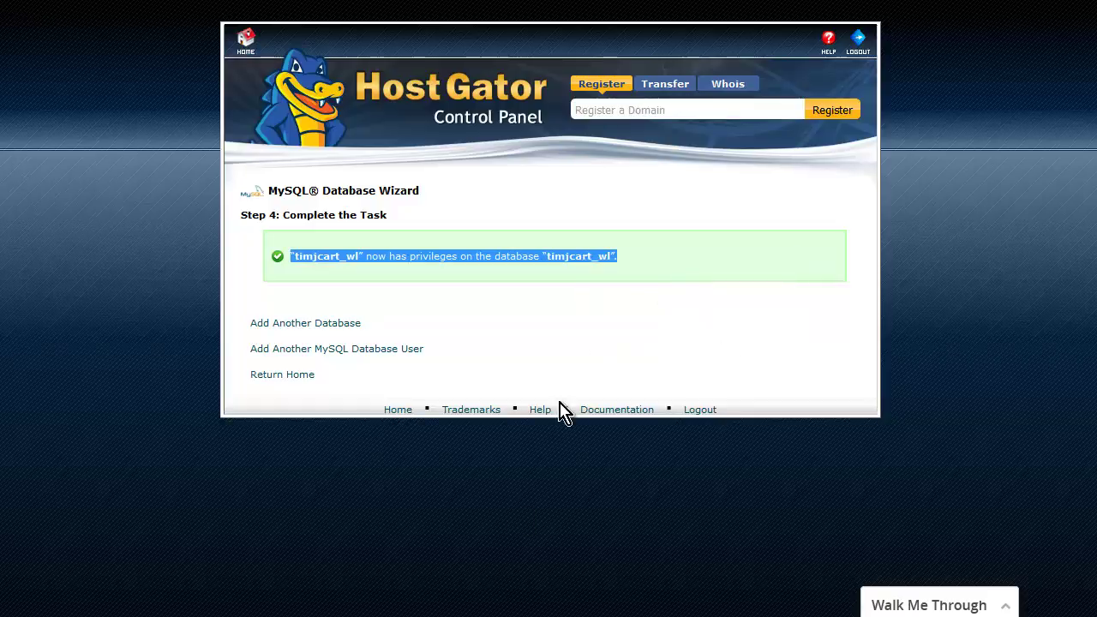
{"action": "key", "text": "alt+Tab"}
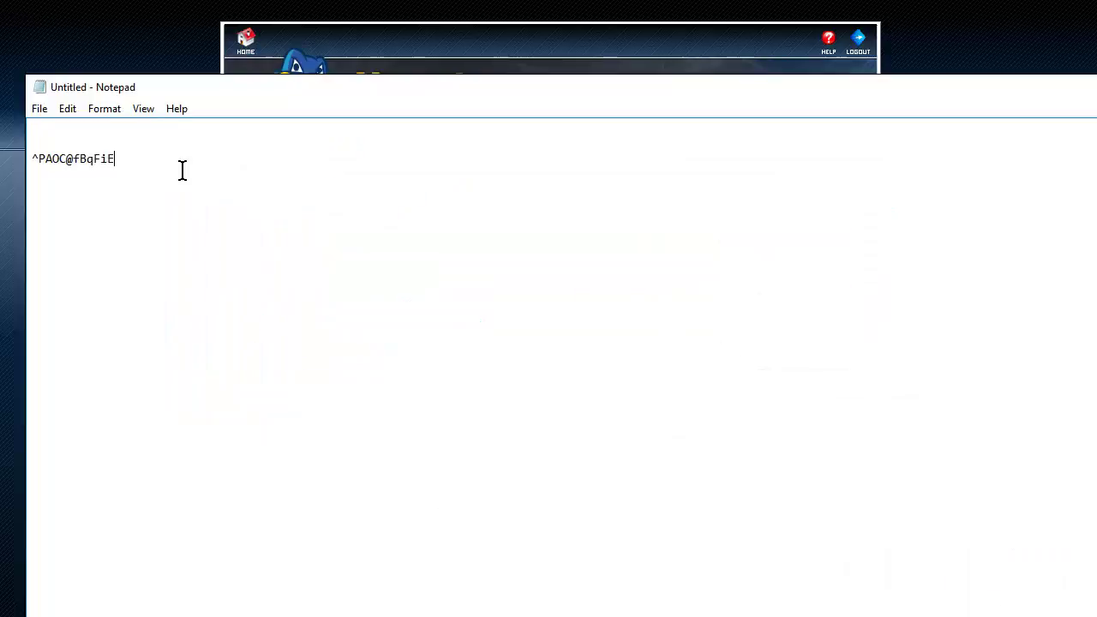
{"action": "right_click", "coordinate": [76, 133]}
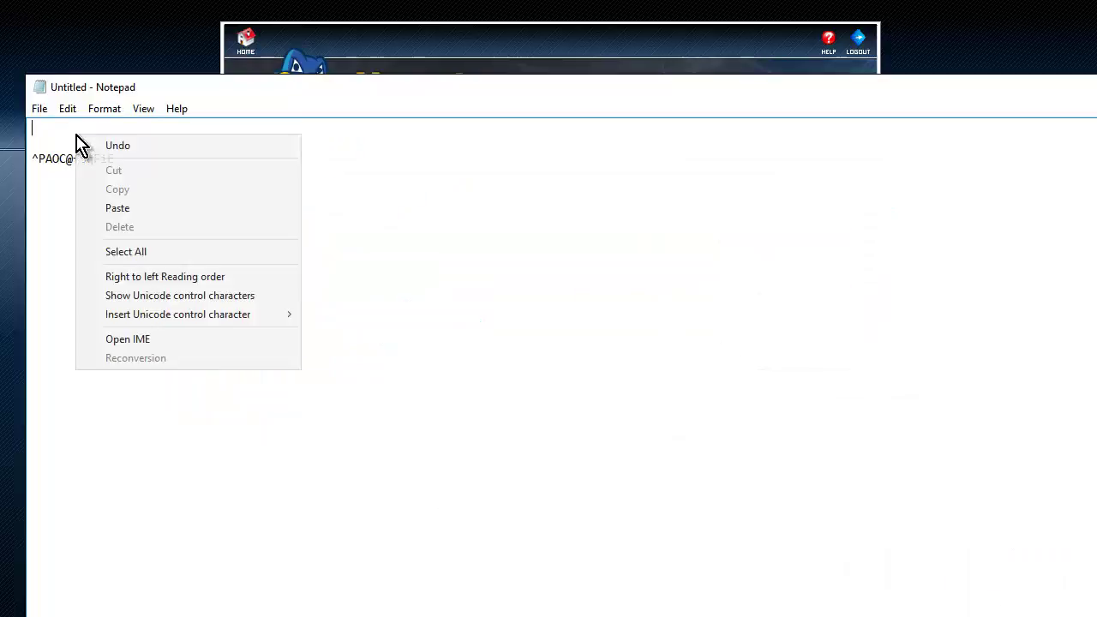
{"action": "left_click", "coordinate": [128, 208]}
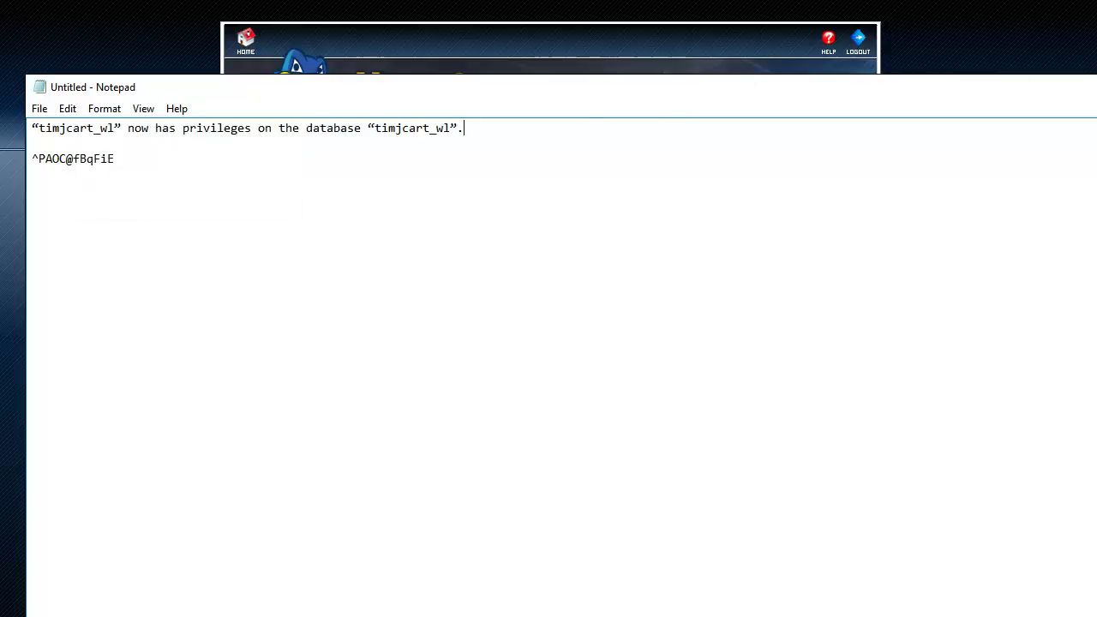
{"action": "key", "text": "alt+Tab"}
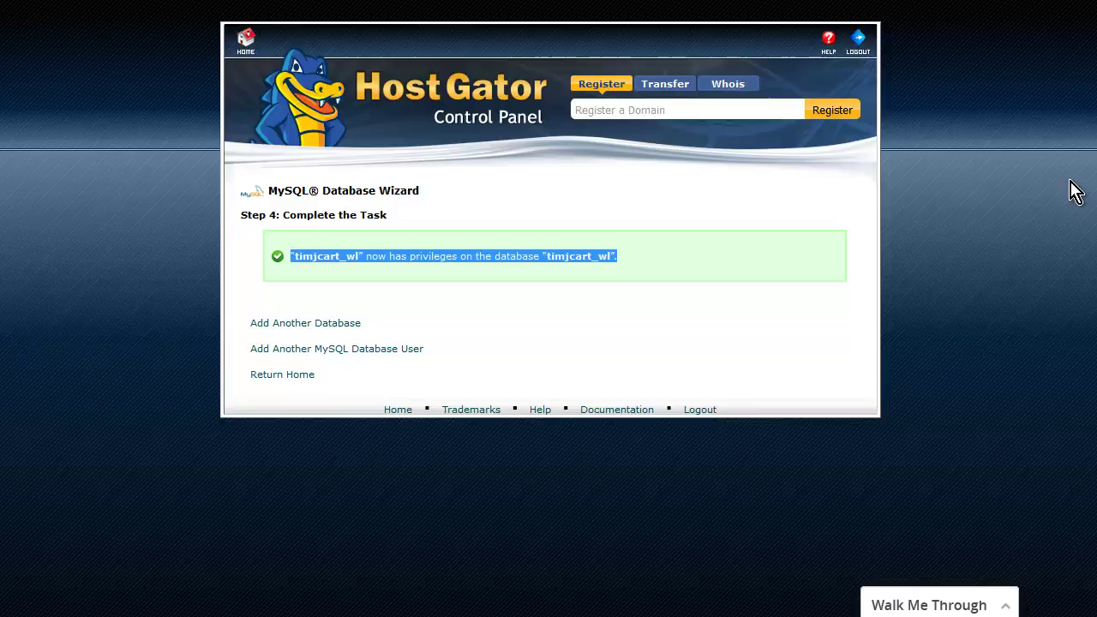
- Return to the HostGator control panel home and open phpMyAdmin from the database tools
{"action": "left_click", "coordinate": [247, 39]}
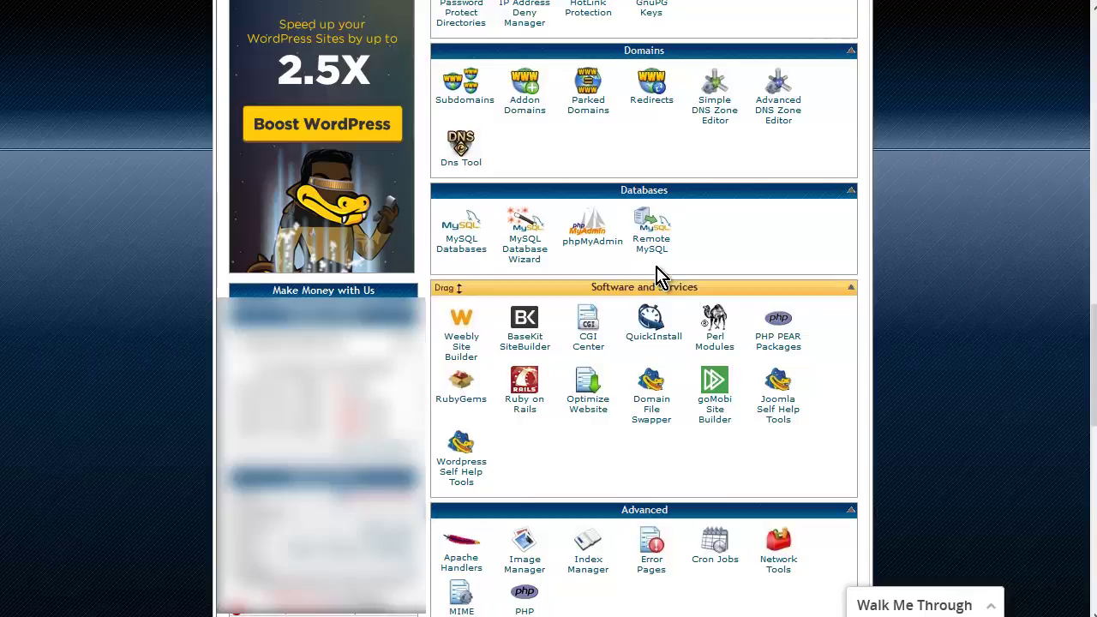
{"action": "left_click", "coordinate": [598, 237]}
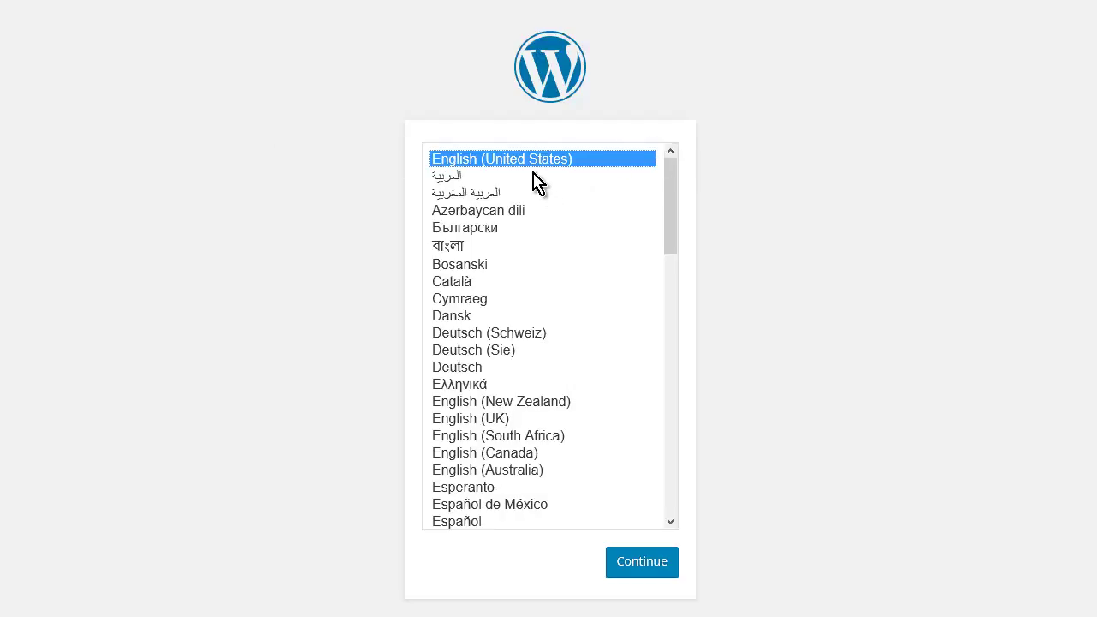
- Start the WordPress setup in English (United States) and proceed to the database connection details form
{"action": "left_click", "coordinate": [642, 561]}
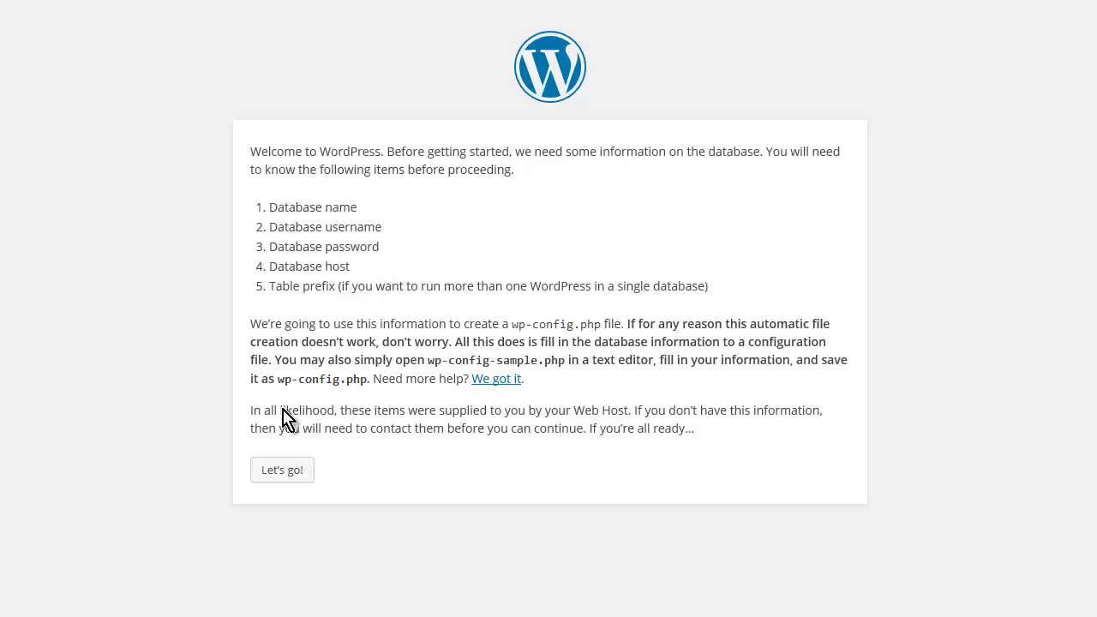
{"action": "left_click", "coordinate": [289, 471]}
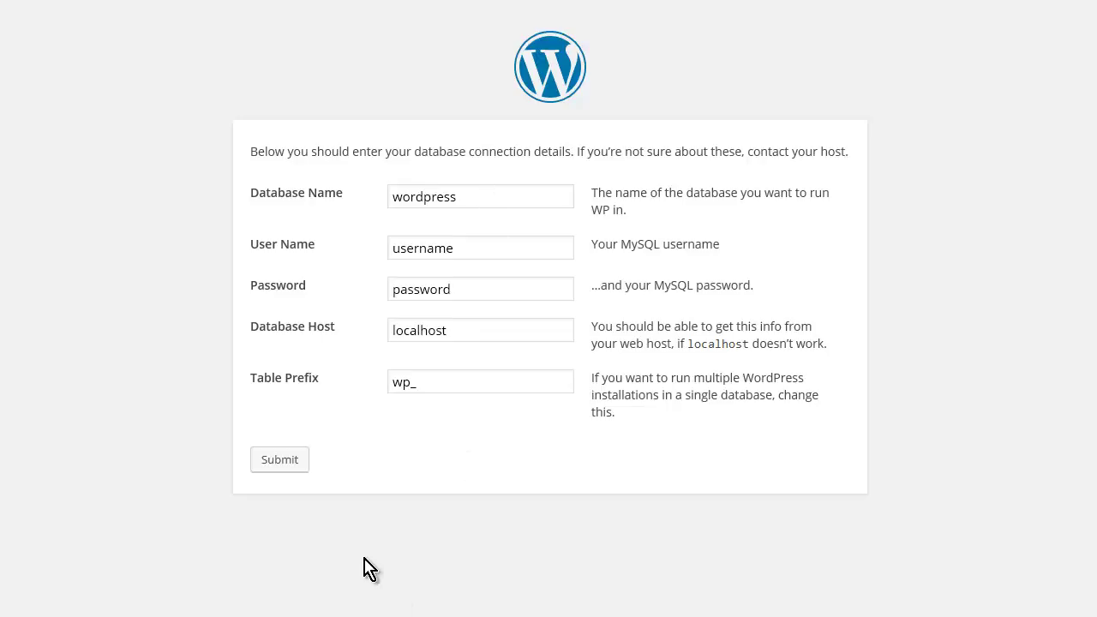
- Copy the full wl database name from the Notepad note and fill it in as both Database Name and User Name in the WordPress setup
{"action": "key", "text": "alt+Tab"}
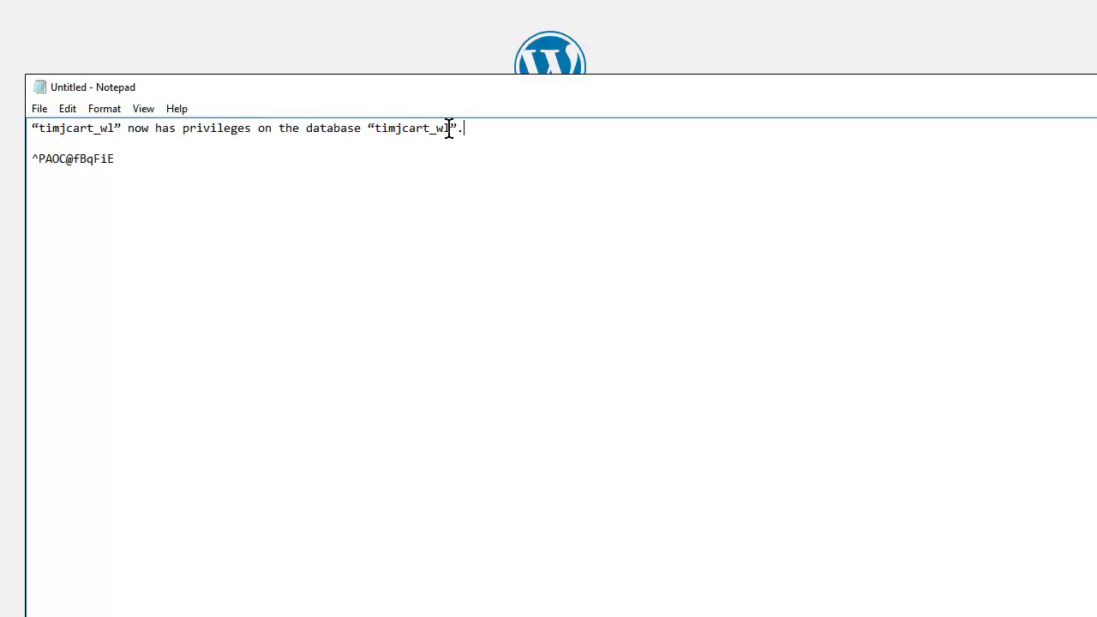
{"action": "left_click_drag", "start_coordinate": [451, 128], "coordinate": [373, 128]}
{"action": "right_click", "coordinate": [389, 130]}
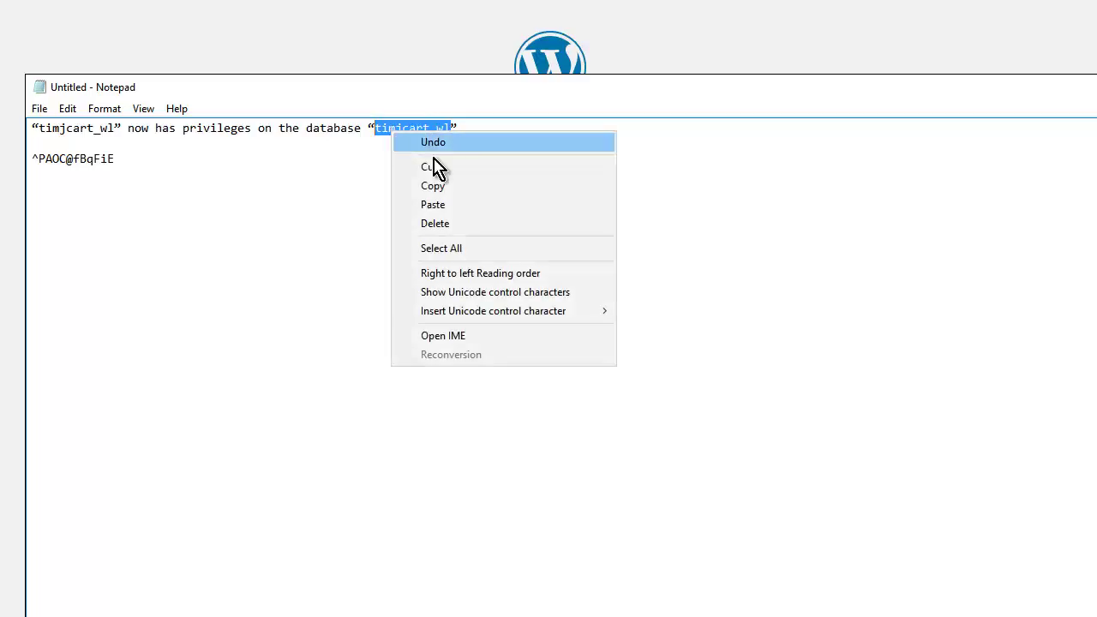
{"action": "left_click", "coordinate": [439, 186]}
{"action": "left_click", "coordinate": [133, 36]}
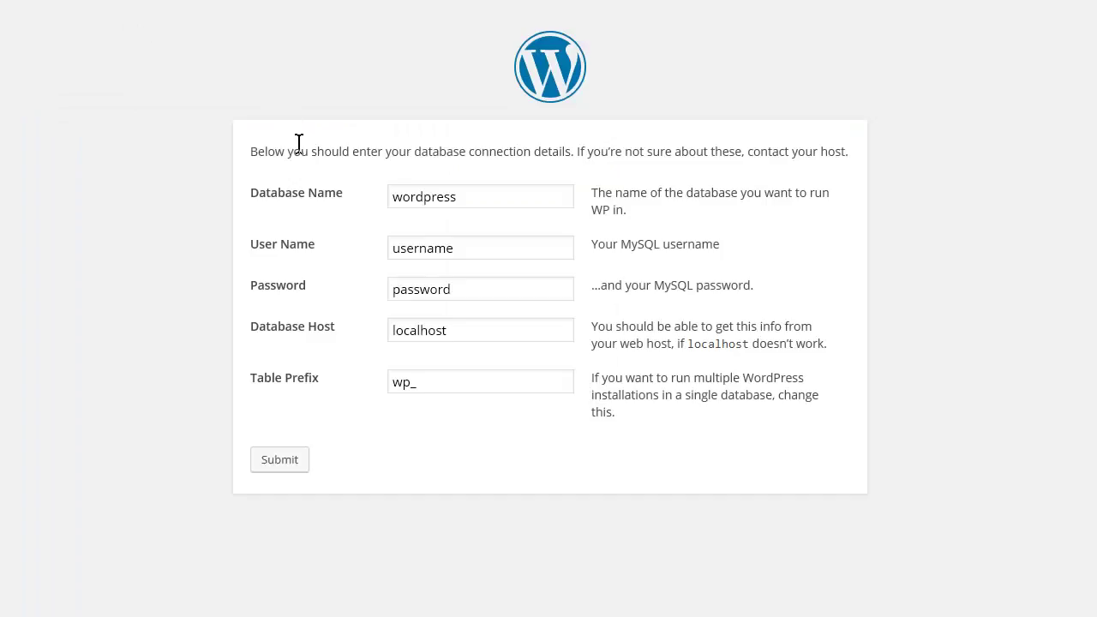
{"action": "left_click_drag", "start_coordinate": [470, 195], "coordinate": [331, 203]}
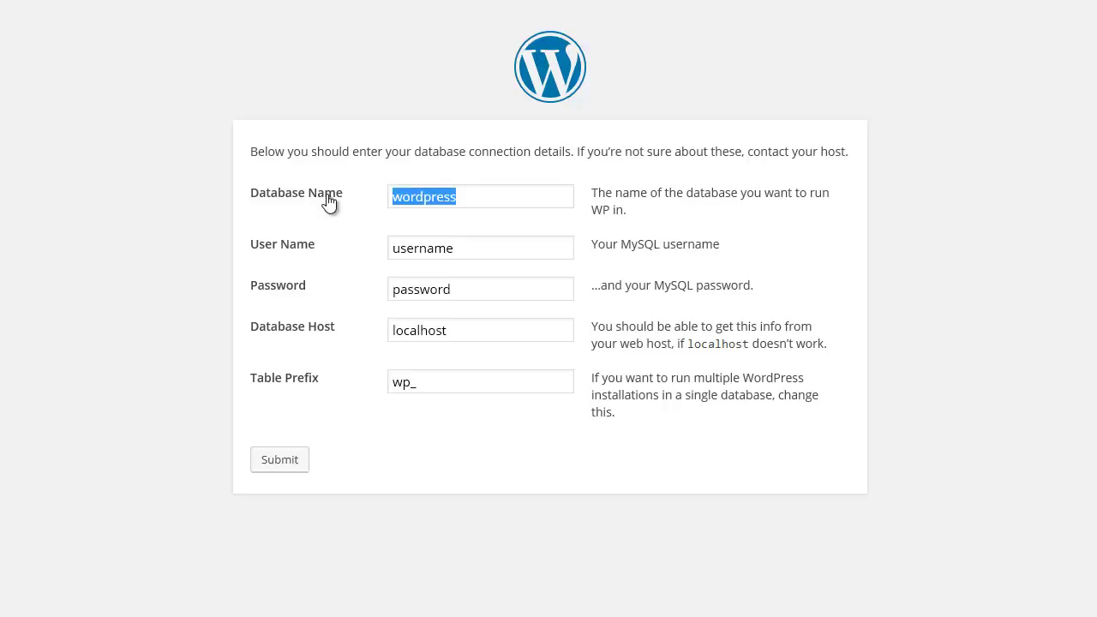
{"action": "key", "text": "ctrl+v"}
{"action": "key", "text": "Tab"}
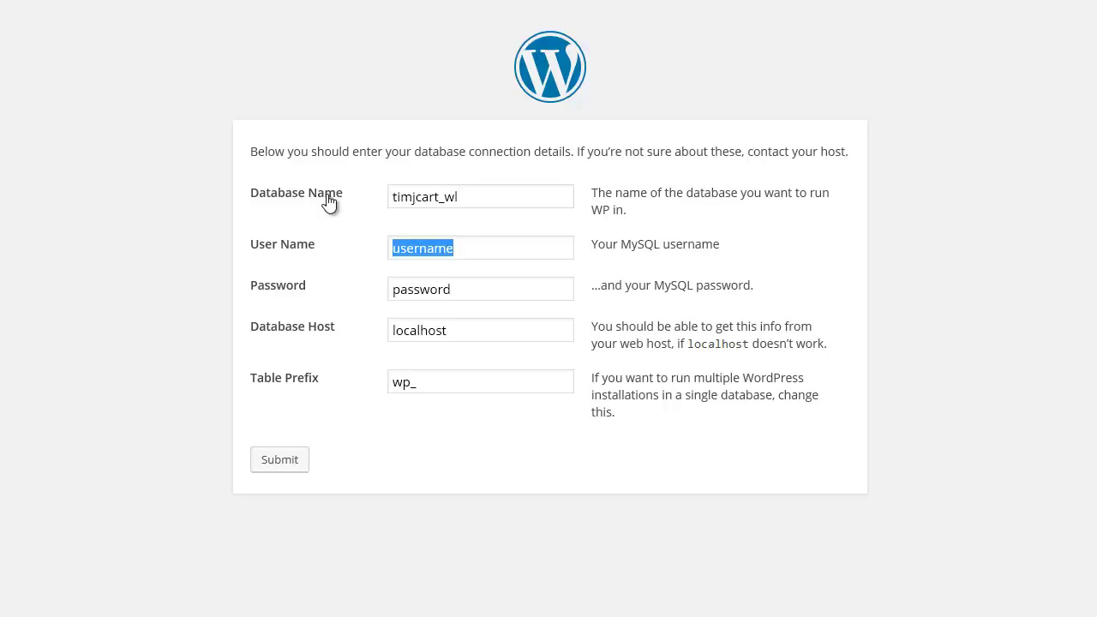
{"action": "key", "text": "ctrl+v"}
{"action": "key", "text": "Tab"}
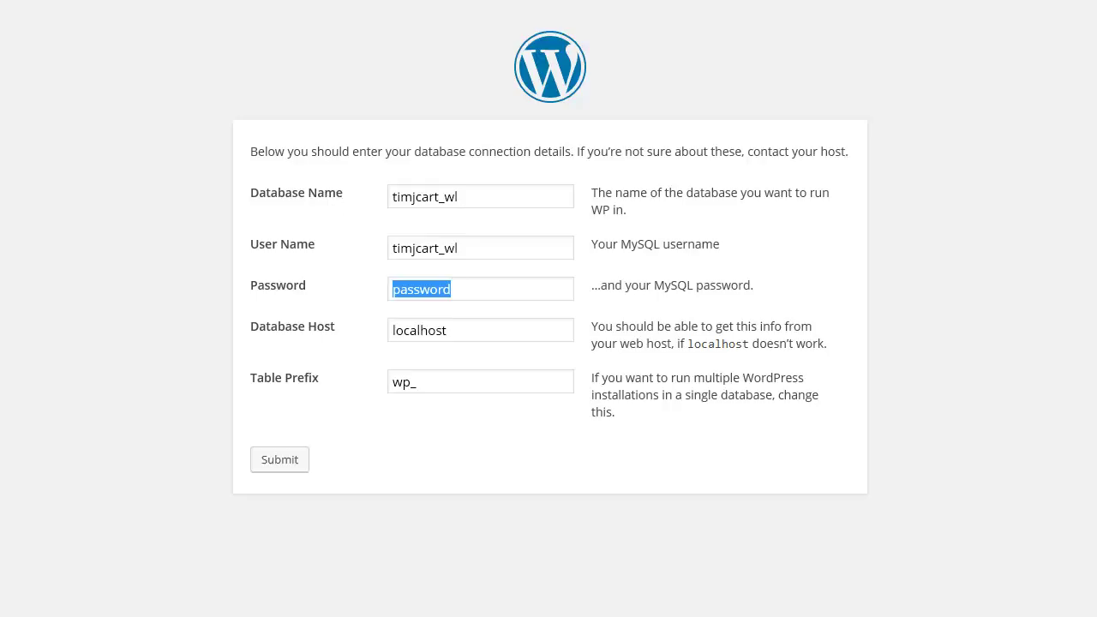
- Copy the database password from the Notepad note and paste it into the WordPress setup's Password field
{"action": "left_click", "coordinate": [374, 611]}
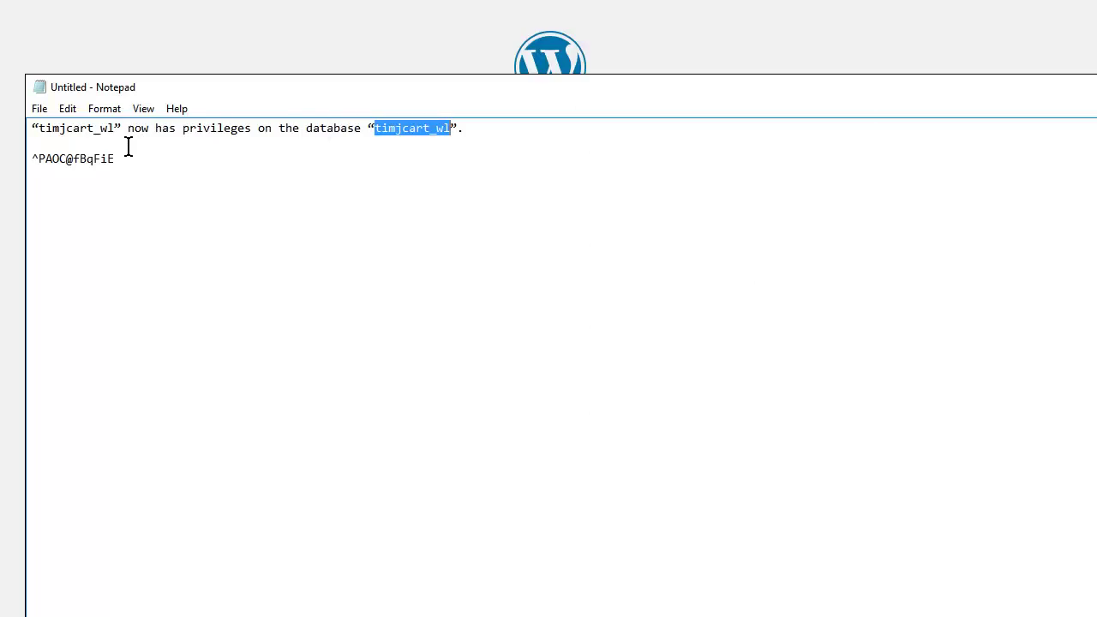
{"action": "left_click_drag", "start_coordinate": [115, 161], "coordinate": [6, 157]}
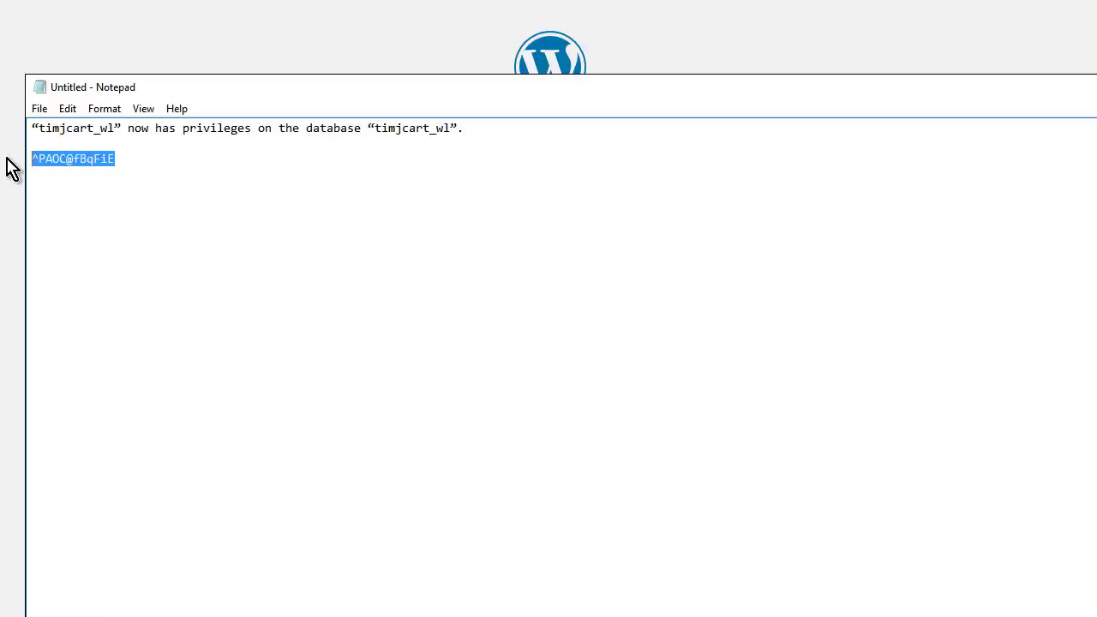
{"action": "right_click", "coordinate": [91, 159]}
{"action": "left_click", "coordinate": [151, 214]}
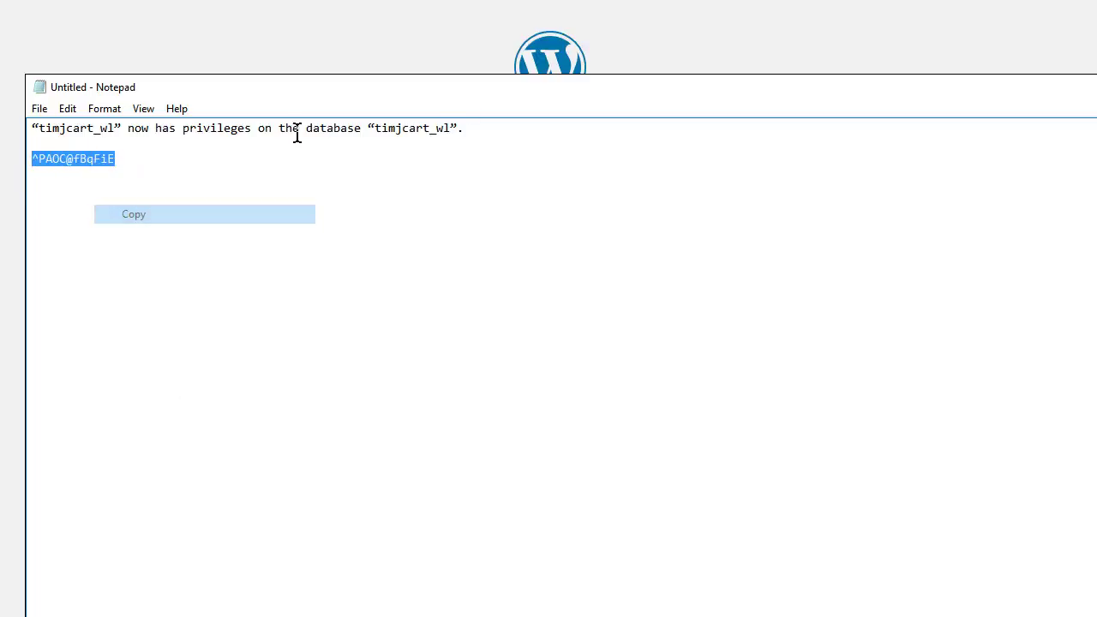
{"action": "key", "text": "alt+Tab"}
{"action": "key", "text": "Tab"}
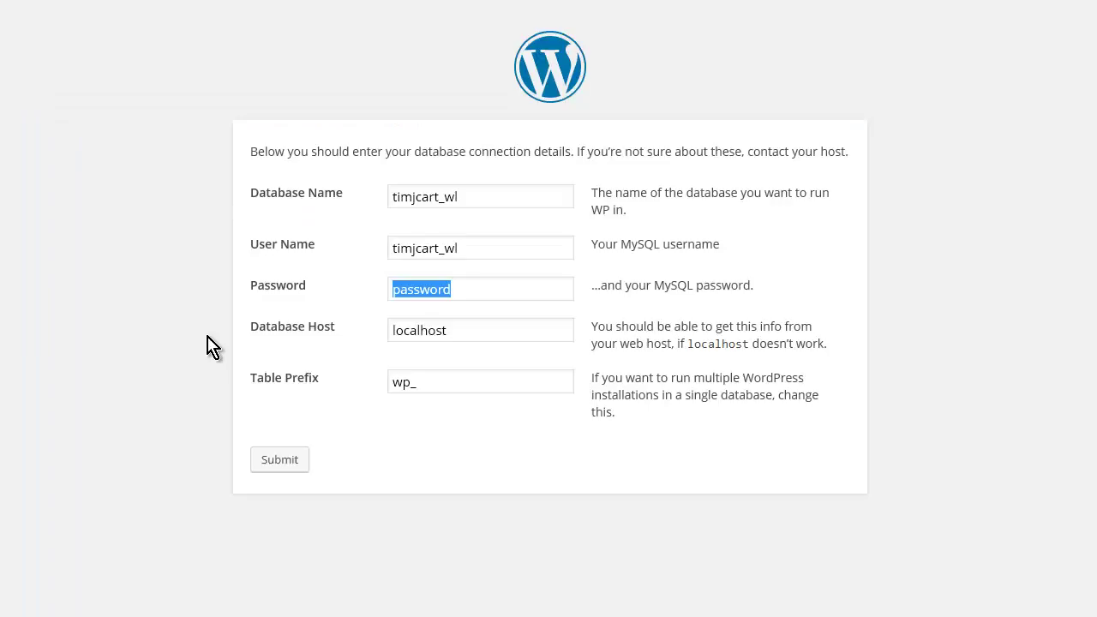
{"action": "key", "text": "ctrl+v"}
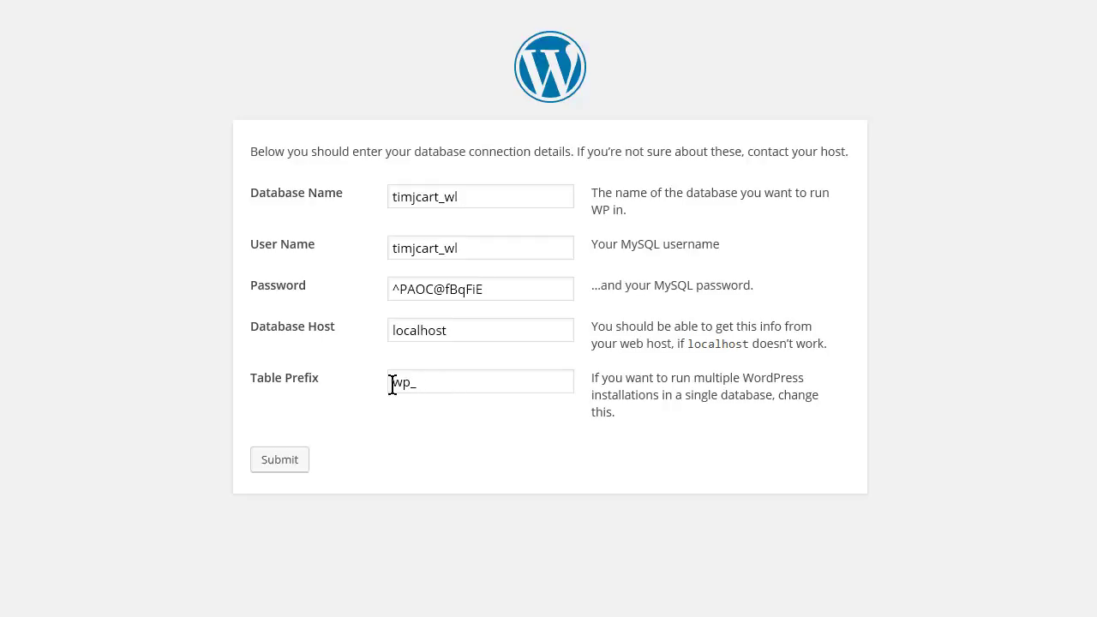
- Change the default table prefix and submit the database connection details
{"action": "left_click_drag", "start_coordinate": [407, 383], "coordinate": [372, 397]}
{"action": "key", "text": "BackSpace"}
{"action": "left_click", "coordinate": [280, 468]}
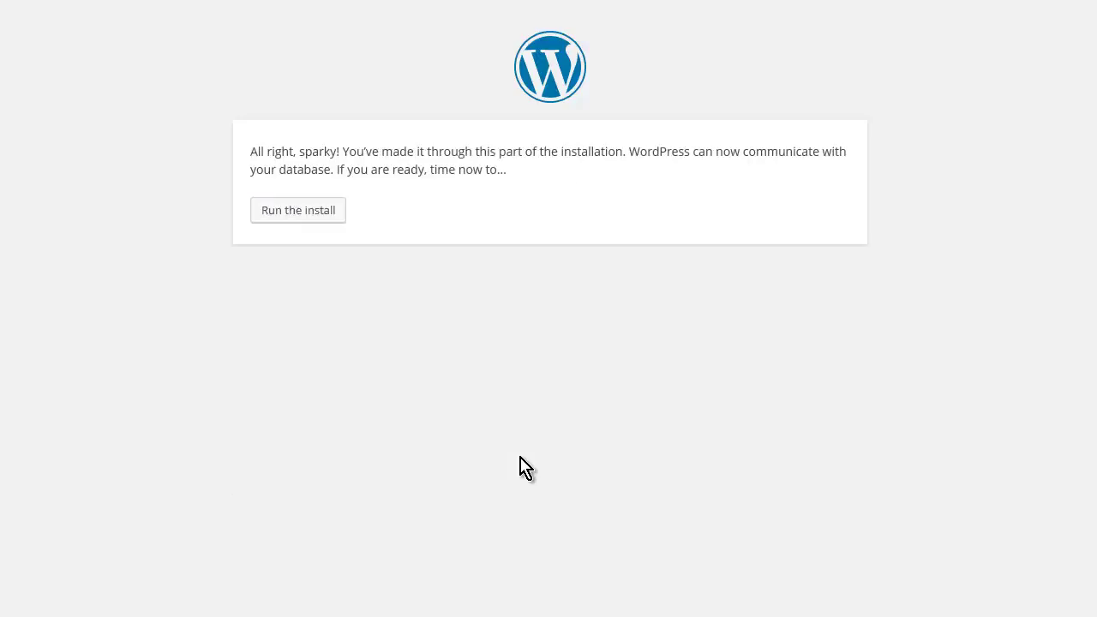
- Install WordPress with the site title Pregnancy Weight Loss and the username admin, and proceed to the login page
{"action": "left_click", "coordinate": [298, 213]}
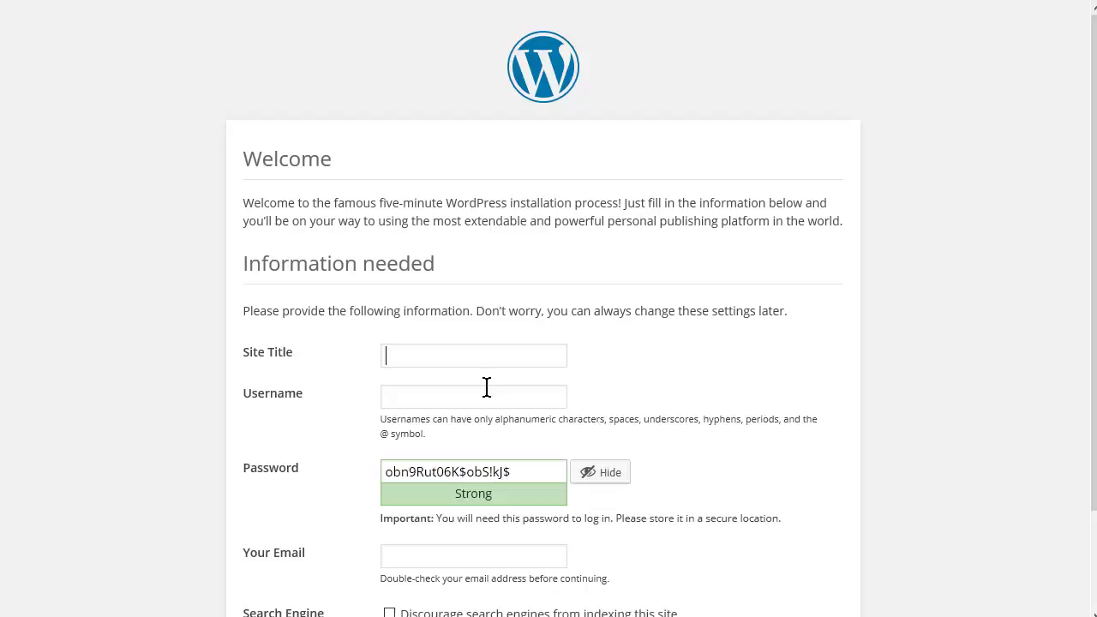
{"action": "key", "text": "ctrl+v"}
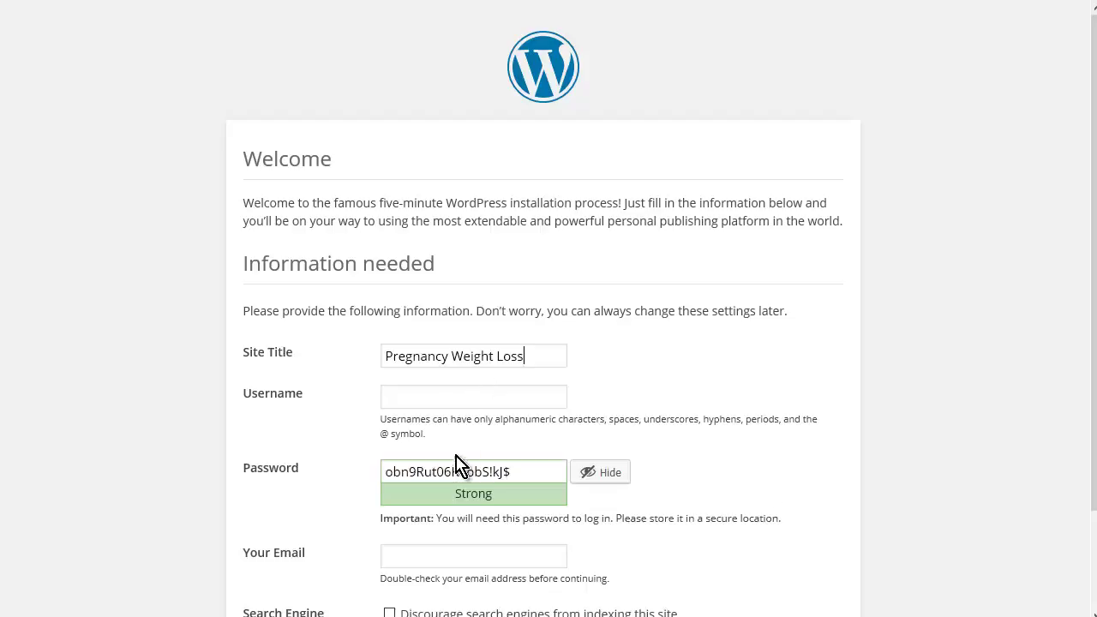
{"action": "scroll", "coordinate": [455, 453], "scroll_direction": "down", "scroll_amount": 2}
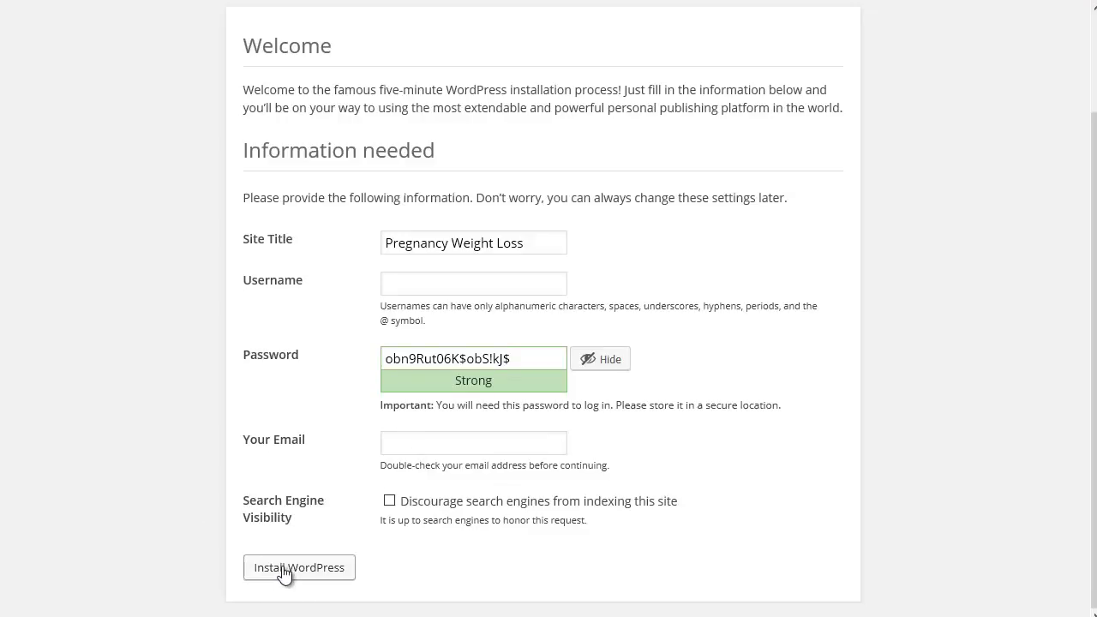
{"action": "left_click", "coordinate": [284, 569]}
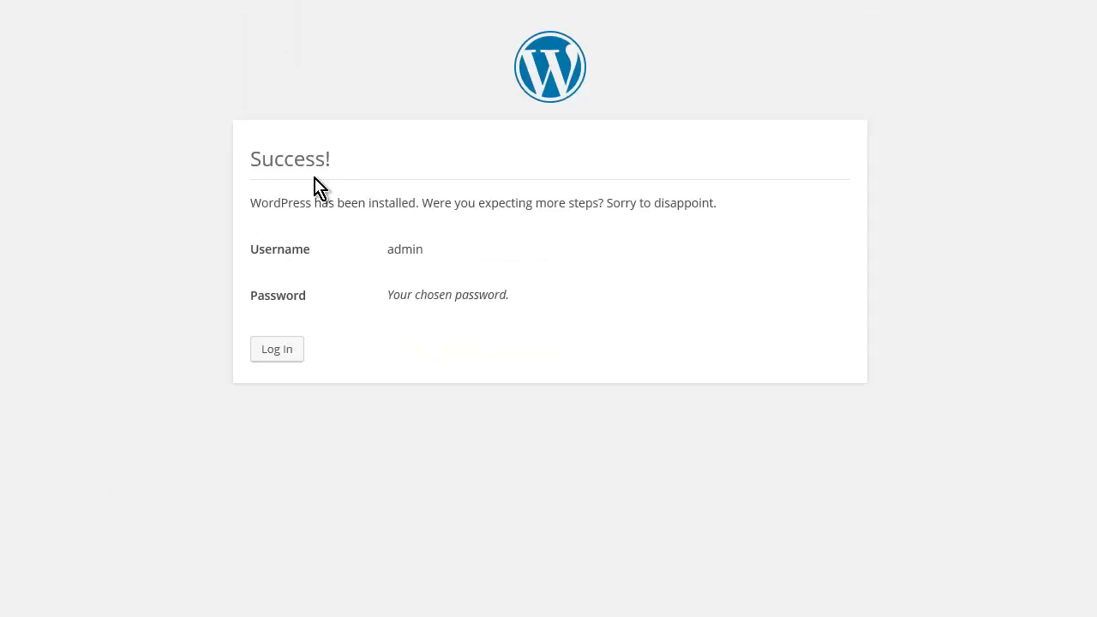
{"action": "left_click", "coordinate": [271, 353]}
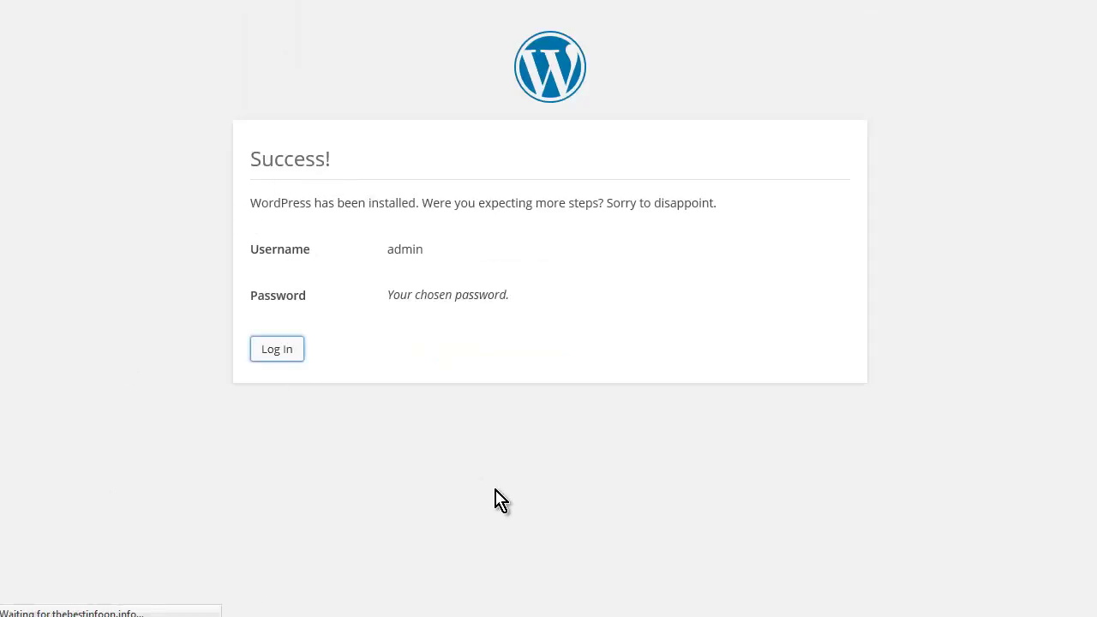